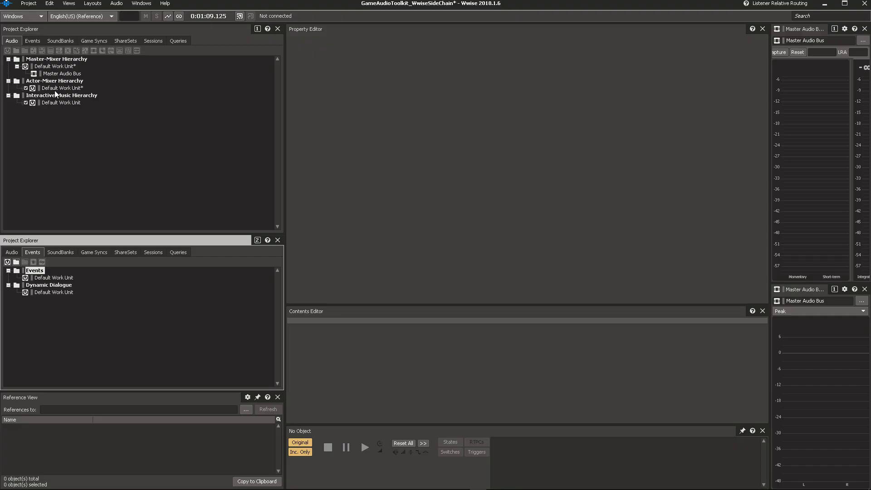
# - Add a new work unit named gameMix to the Actor-Mixer Hierarchy
pyautogui.rightClick(55, 90)
pyautogui.moveTo(113, 95)
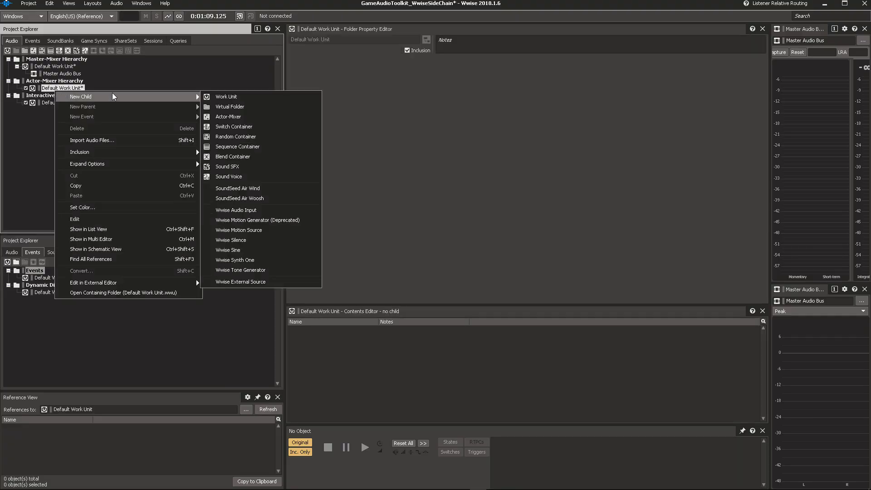
pyautogui.rightClick(47, 81)
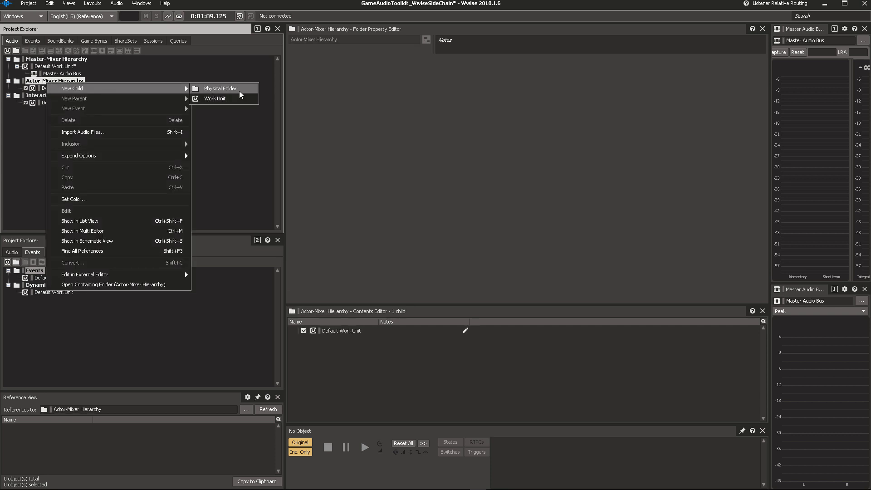
pyautogui.click(230, 99)
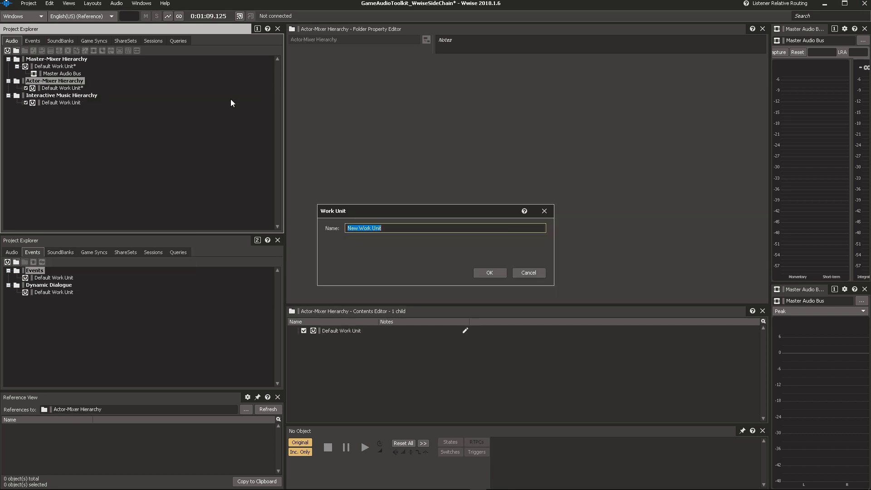
pyautogui.write('gameMix')
pyautogui.press('Return')
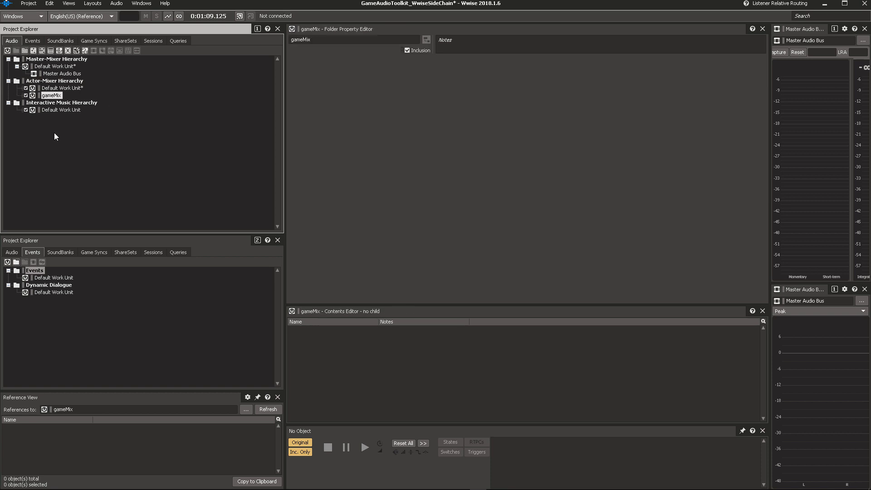
# - Create an actor-mixer named gameMix inside the gameMix work unit
pyautogui.rightClick(57, 97)
pyautogui.moveTo(102, 101)
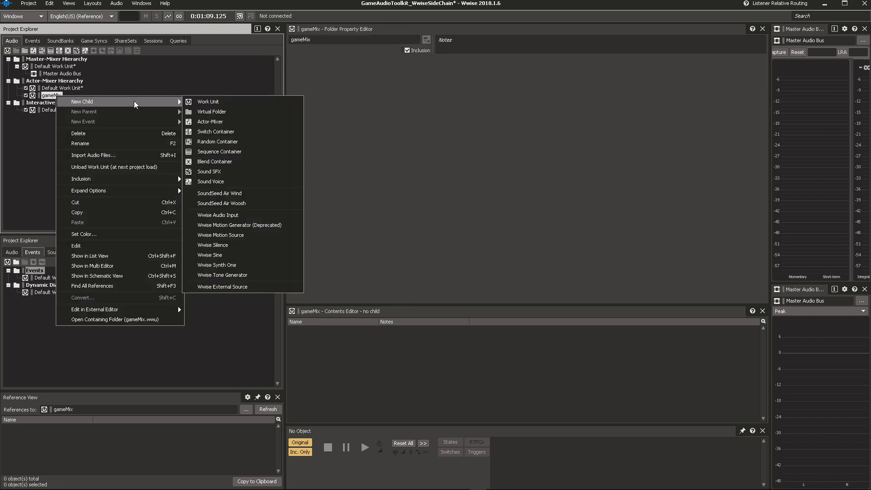
pyautogui.click(239, 122)
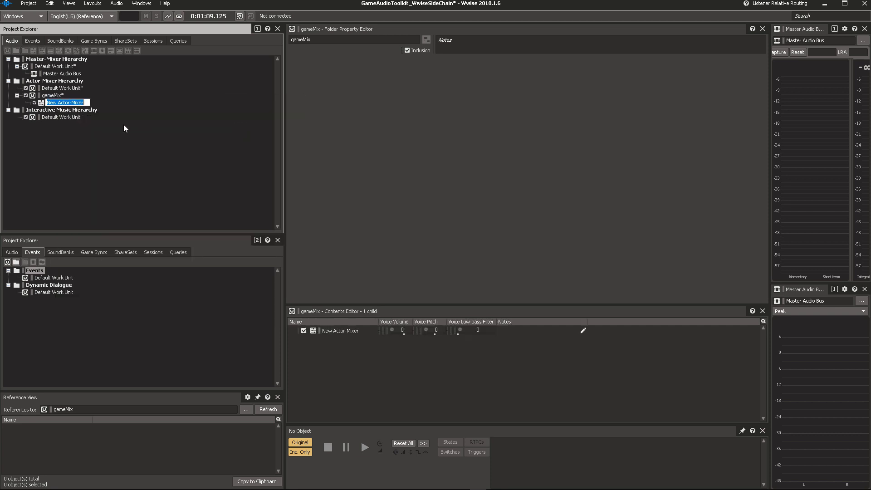
pyautogui.write('gameMix')
pyautogui.press('Return')
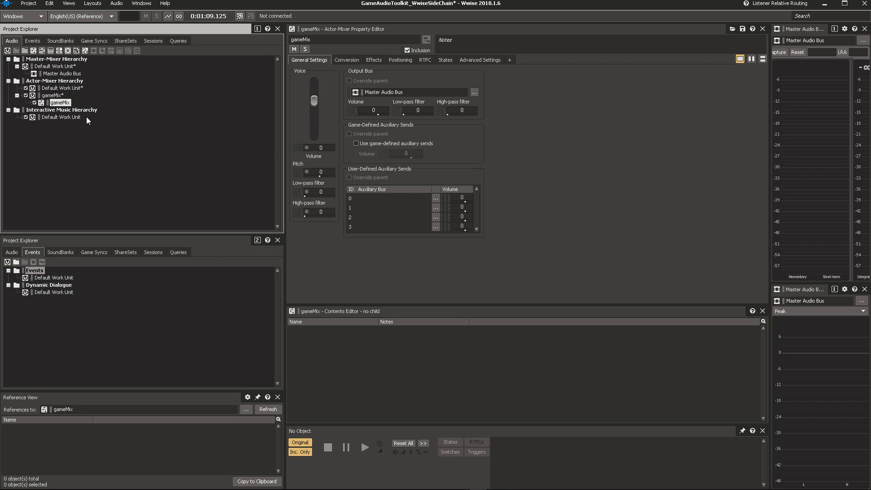
# - Add an sfxAmbient work unit under gameMix and name its new actor-mixer sfxAmbient
pyautogui.rightClick(58, 102)
pyautogui.moveTo(128, 107)
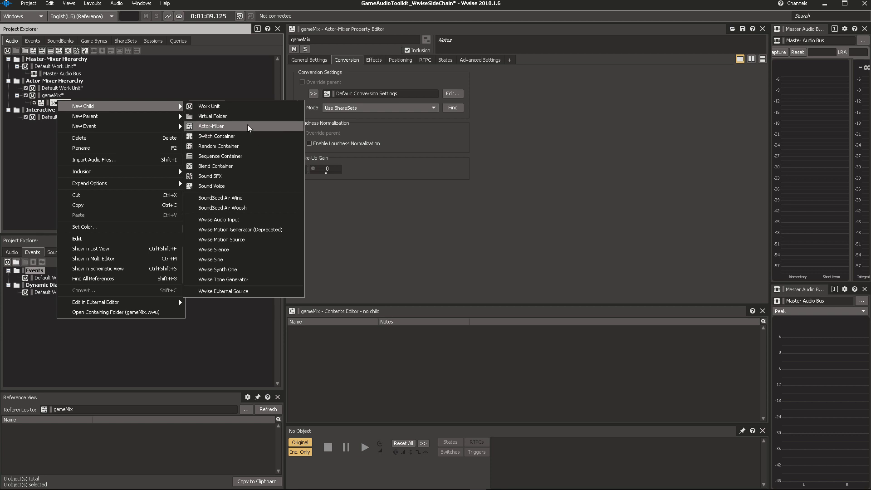
pyautogui.click(238, 108)
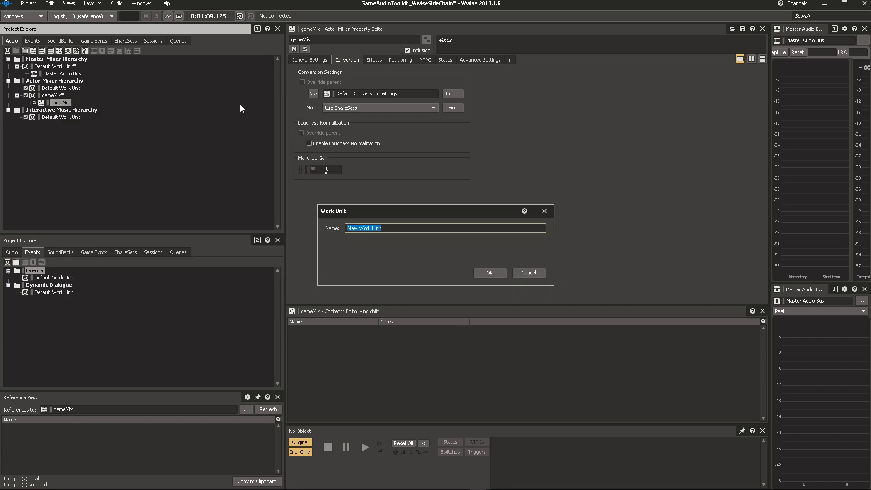
pyautogui.write('sfxAmbient')
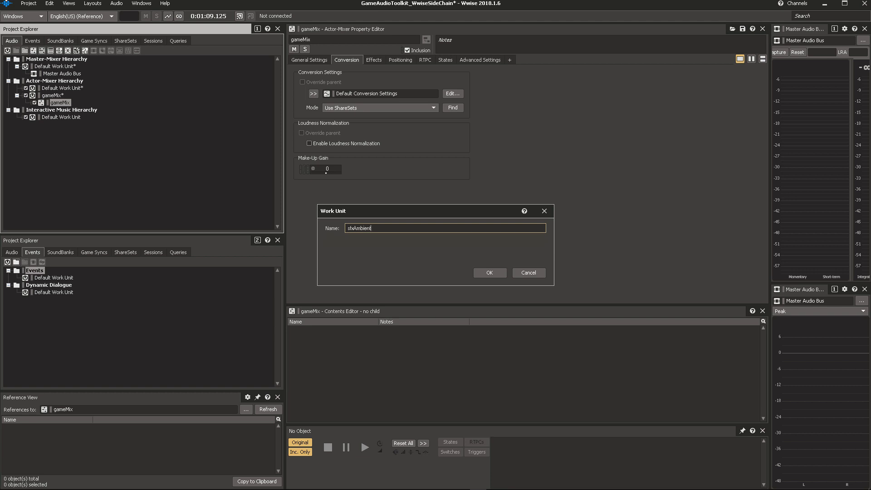
pyautogui.press('Return')
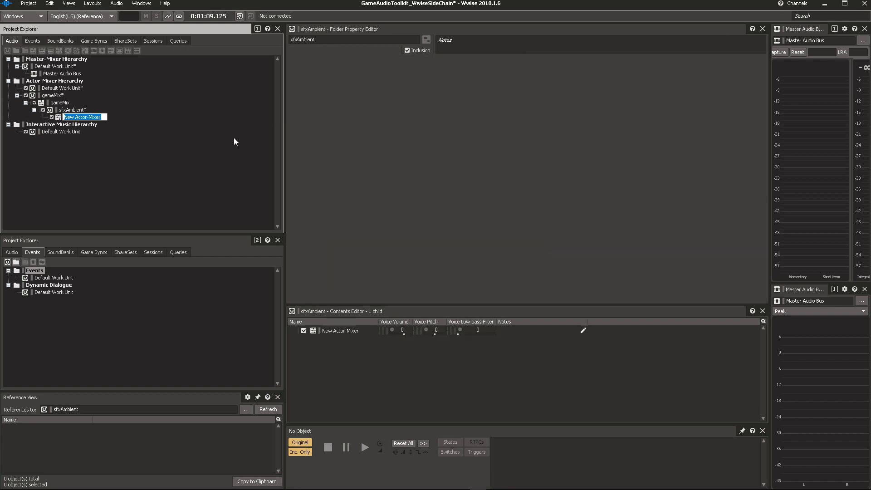
pyautogui.write('sfxAmbient')
pyautogui.press('Return')
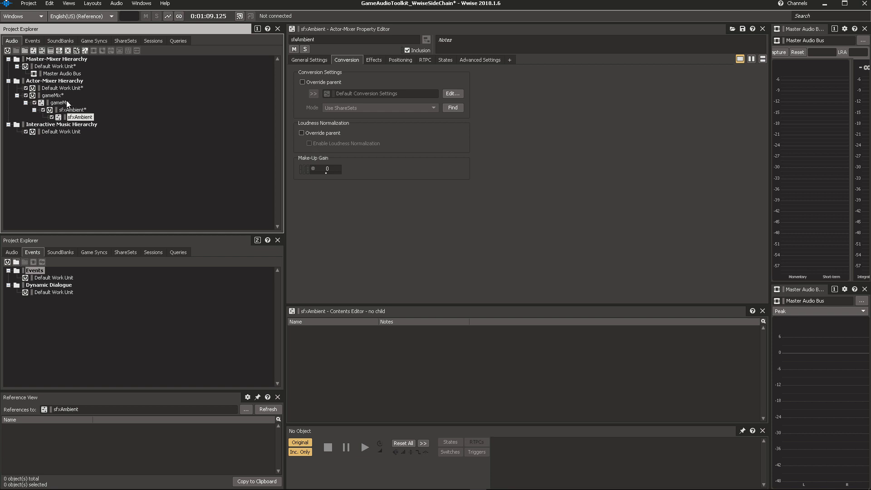
# - Import the four thunder grain sounds and wrap them in a random container named sfxThunder
pyautogui.hotkey('shift', 'i')
pyautogui.click(556, 352)
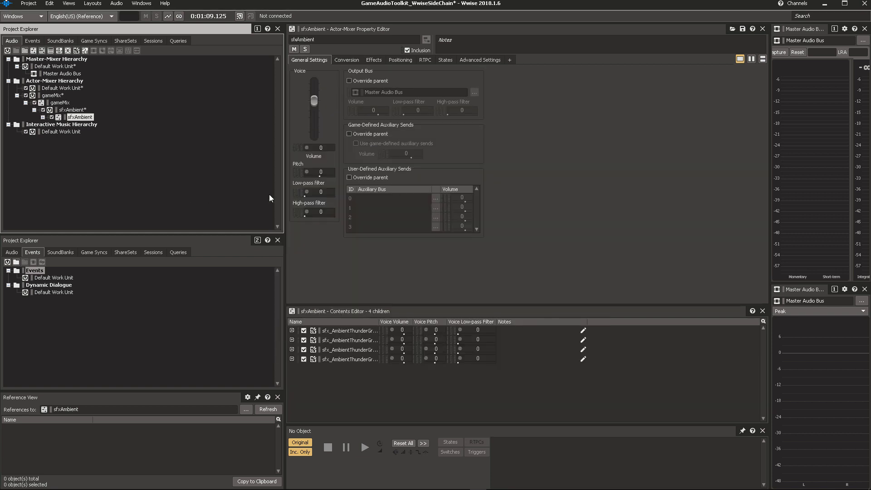
pyautogui.click(42, 117)
pyautogui.click(87, 124)
pyautogui.keyDown('shift'); pyautogui.click(108, 146); pyautogui.keyUp('shift')
pyautogui.rightClick(110, 128)
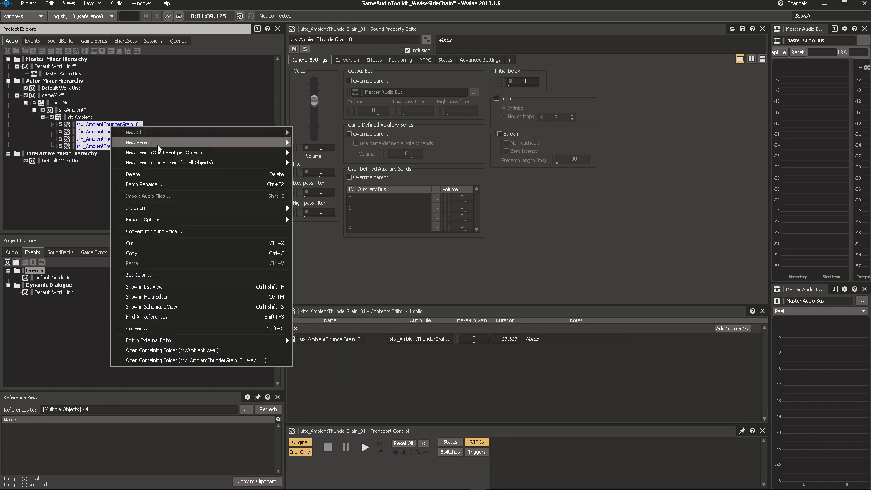
pyautogui.moveTo(157, 145)
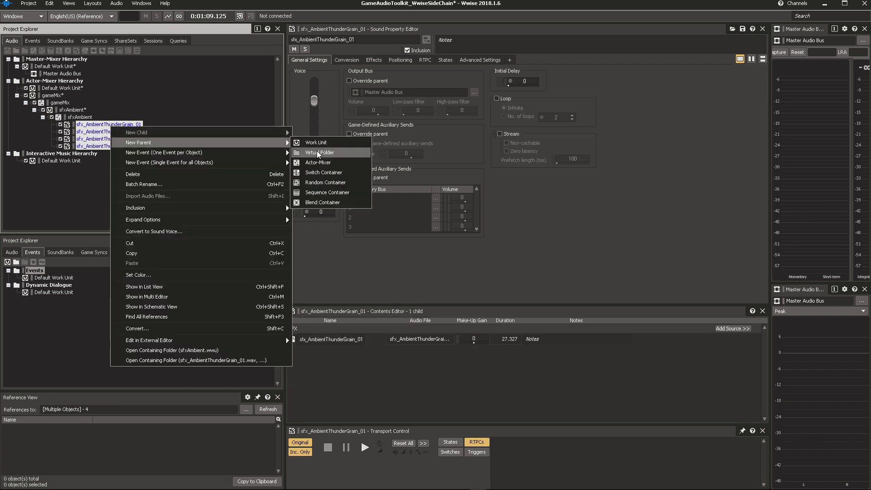
pyautogui.click(332, 182)
pyautogui.write('sf')
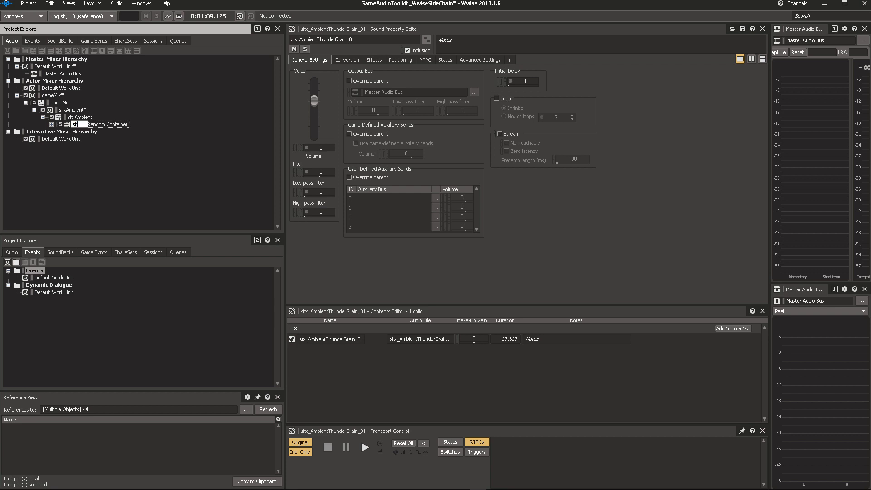
pyautogui.write('xThunder')
pyautogui.press('Return')
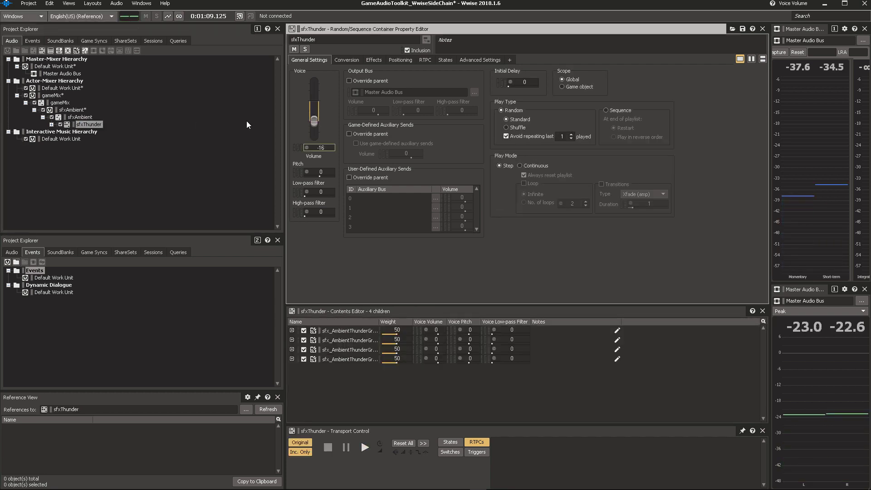
# - Set sfxThunder to Continuous, looping, with Trigger rate transitions of duration 20
pyautogui.click(526, 165)
pyautogui.click(524, 183)
pyautogui.click(618, 184)
pyautogui.click(644, 194)
pyautogui.click(644, 229)
pyautogui.click(658, 203)
# - Enter the 20 transition duration and create a Play event for the sfxThunder container
pyautogui.write('20')
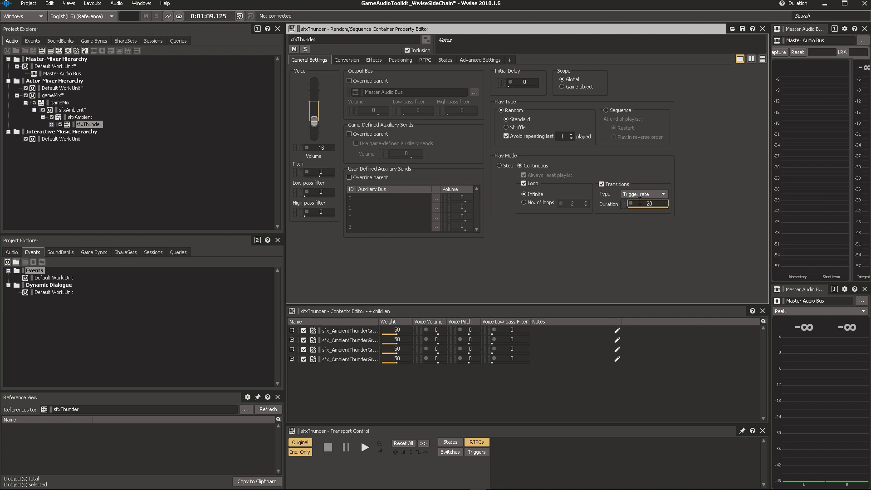
pyautogui.rightClick(91, 124)
pyautogui.moveTo(151, 151)
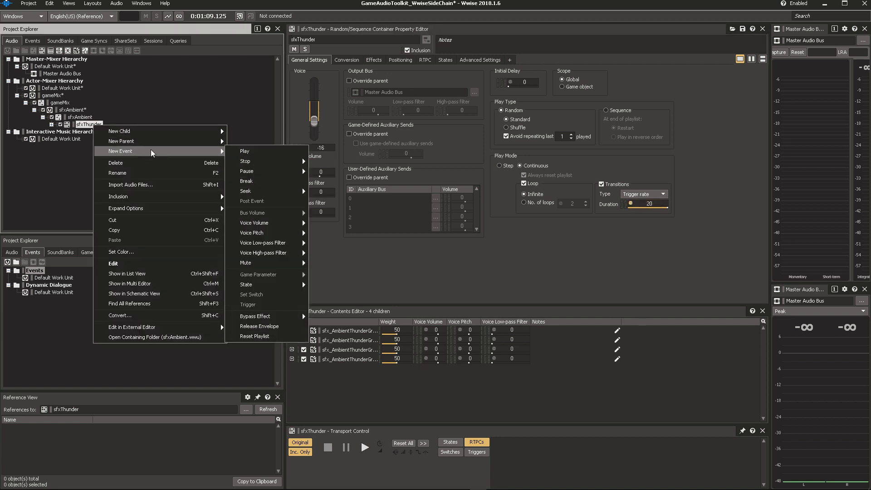
pyautogui.click(297, 151)
pyautogui.click(17, 278)
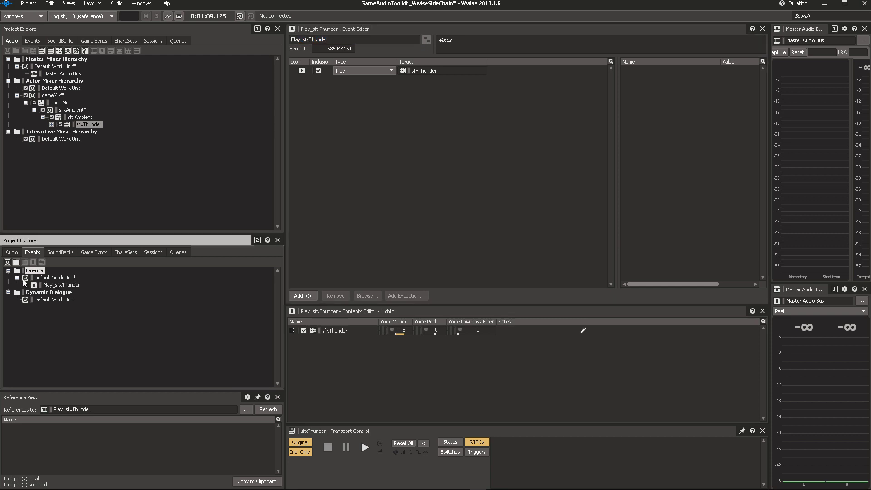
pyautogui.click(58, 286)
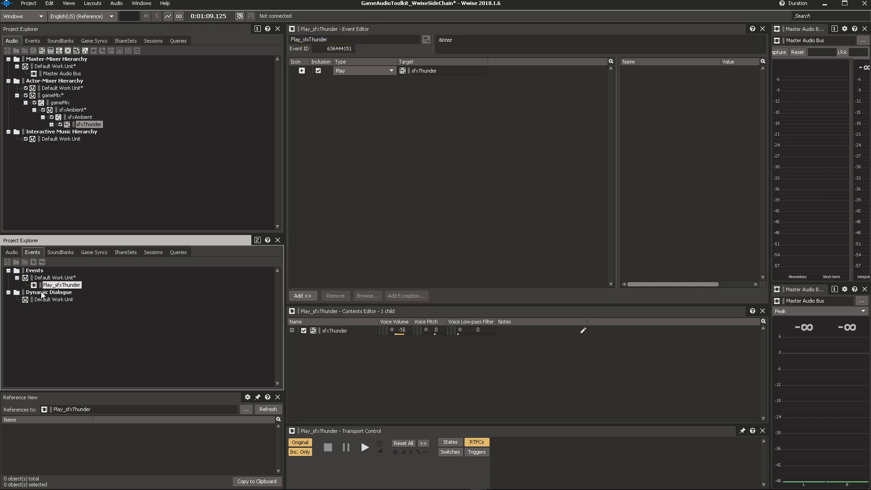
# - Turn off Add action name for new events in Project Settings
pyautogui.hotkey('shift', 'k')
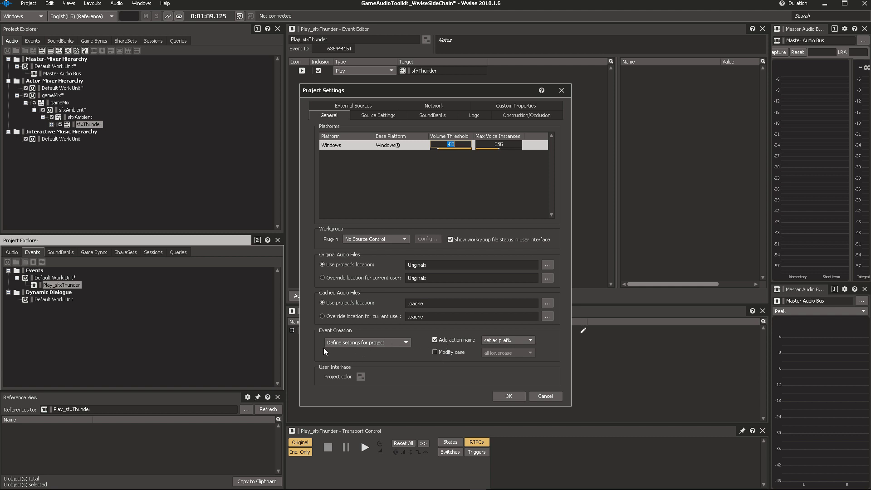
pyautogui.click(439, 342)
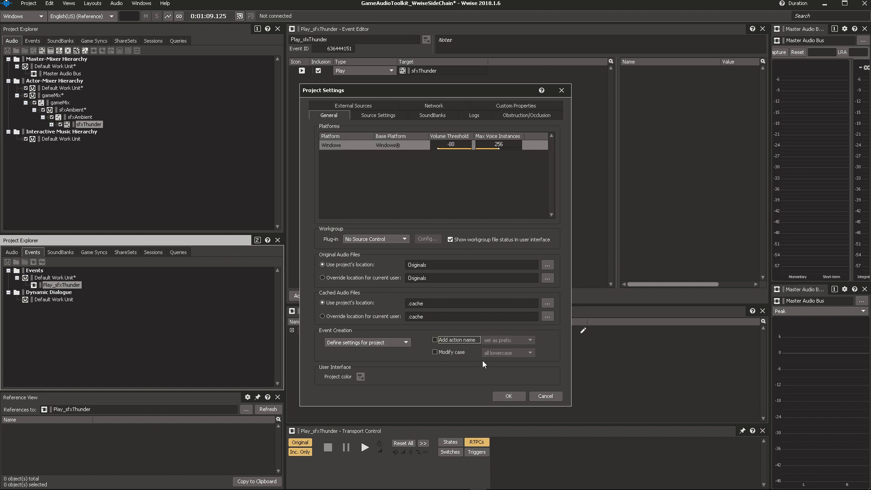
pyautogui.click(509, 395)
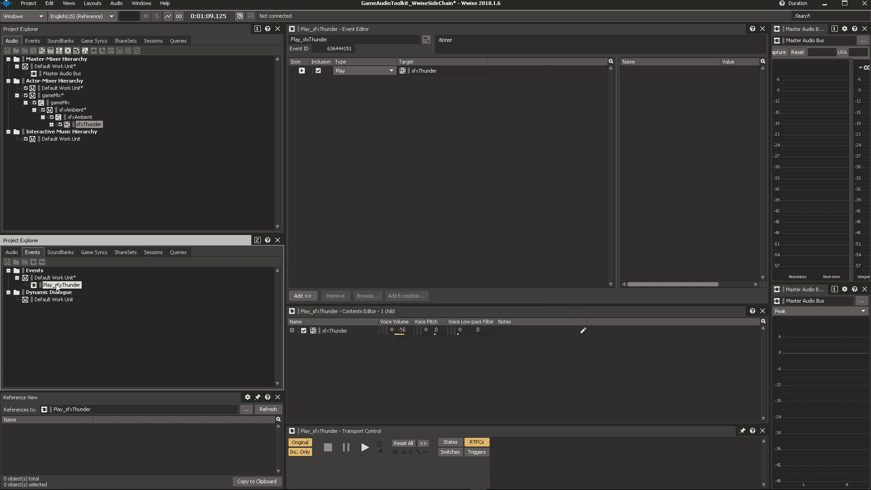
# - Rename the Play_sfxThunder event to sfxThunder
pyautogui.click(56, 288)
pyautogui.moveTo(56, 288); pyautogui.dragTo(31, 289)
pyautogui.press('BackSpace')
pyautogui.press('Return')
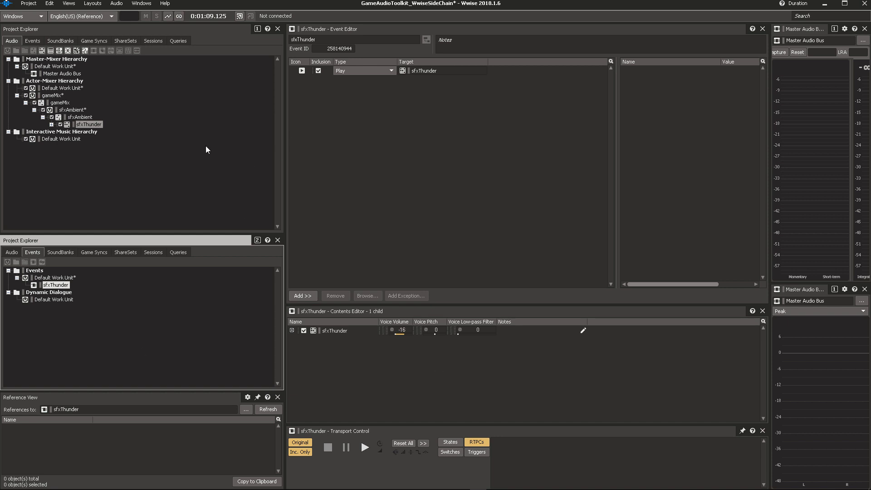
# - Create a new event named _PlayAll that posts the sfxThunder event
pyautogui.rightClick(66, 278)
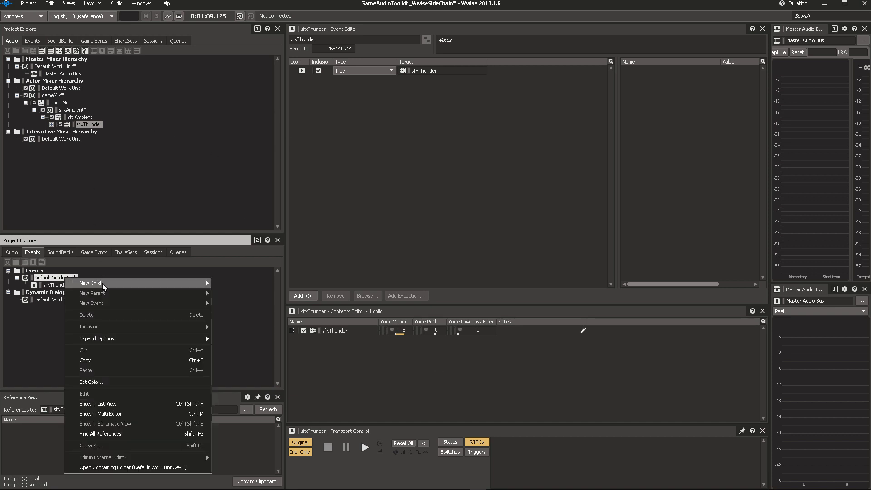
pyautogui.moveTo(101, 283)
pyautogui.click(255, 89)
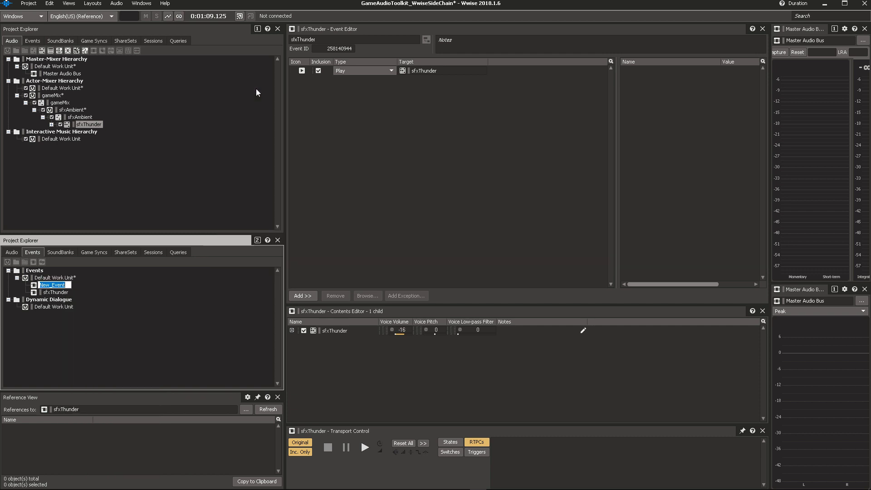
pyautogui.hotkey('shift', 'Left')
pyautogui.hotkey('shift', 'Left')
pyautogui.hotkey('shift', 'Left')
pyautogui.hotkey('shift', 'Left')
pyautogui.hotkey('shift', 'Left')
pyautogui.write('_')
pyautogui.hotkey('shift', 'End')
pyautogui.write('PlayAll')
pyautogui.press('Return')
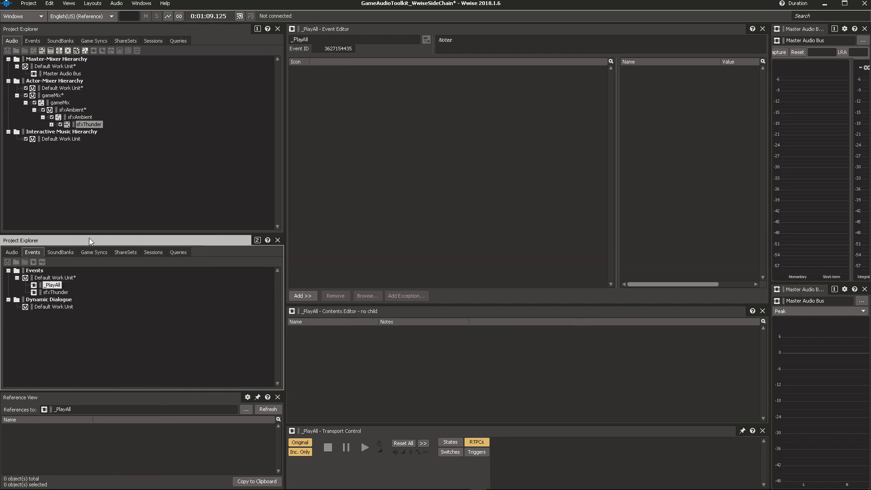
pyautogui.moveTo(62, 290); pyautogui.dragTo(353, 136)
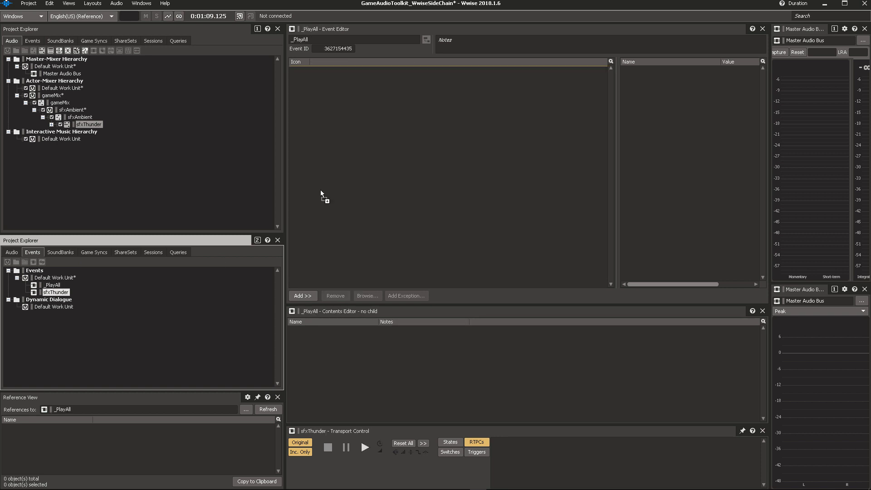
# - Pin _PlayAll in Transport Control and play it back
pyautogui.click(52, 285)
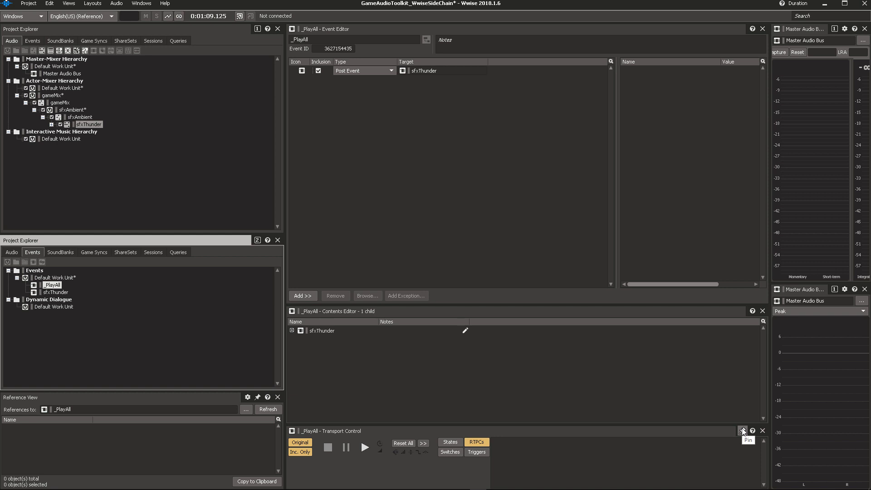
pyautogui.click(743, 432)
pyautogui.click(75, 117)
pyautogui.click(61, 73)
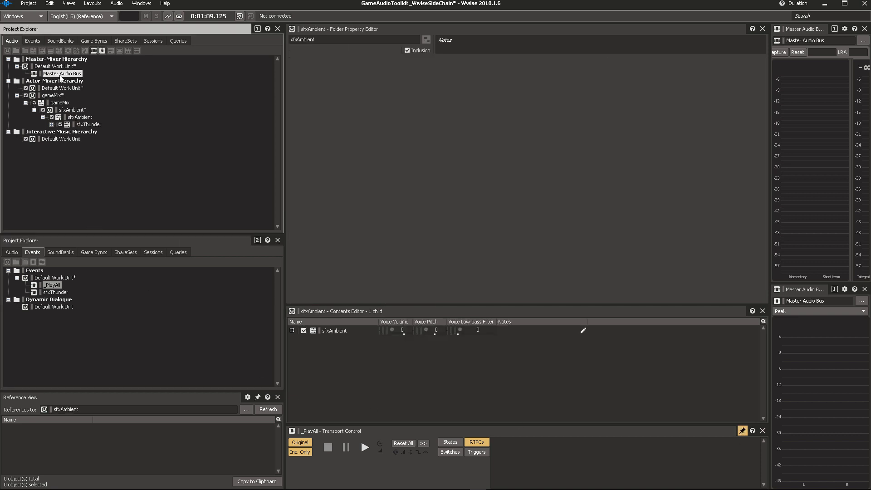
pyautogui.click(89, 125)
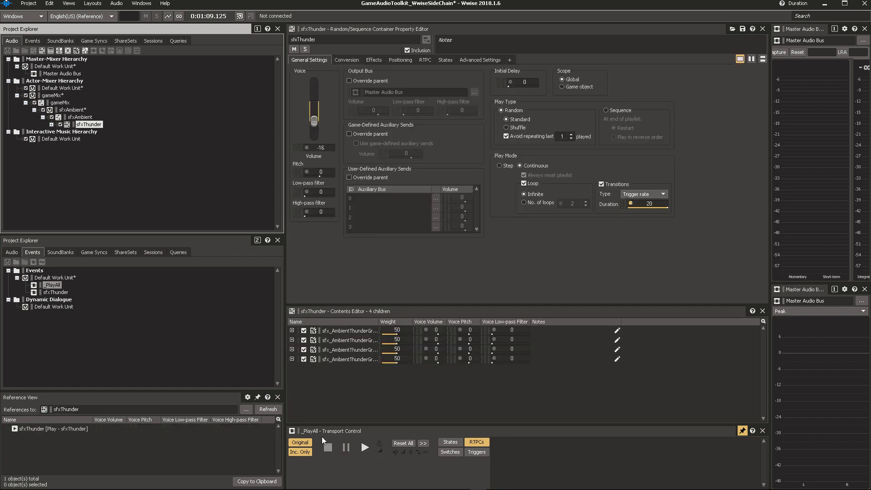
pyautogui.click(370, 447)
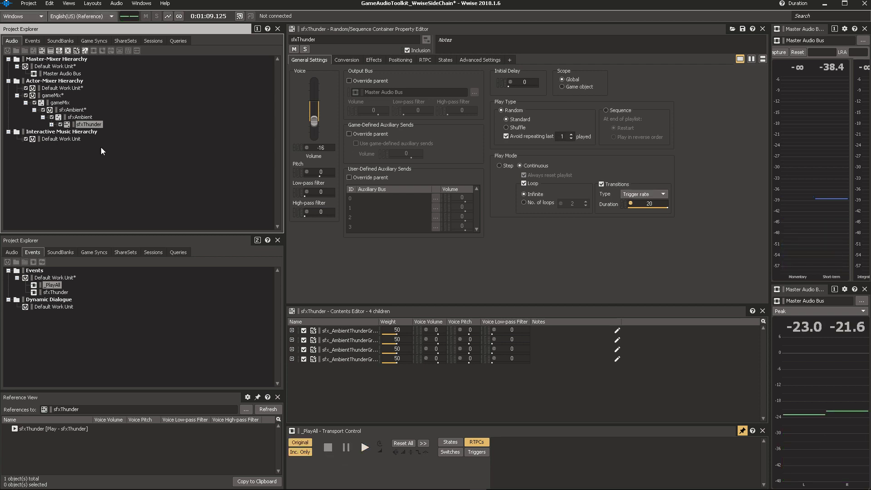
# - Import the sfx_AmbientCrickets_01 recording into the sfxAmbient actor-mixer
pyautogui.rightClick(78, 117)
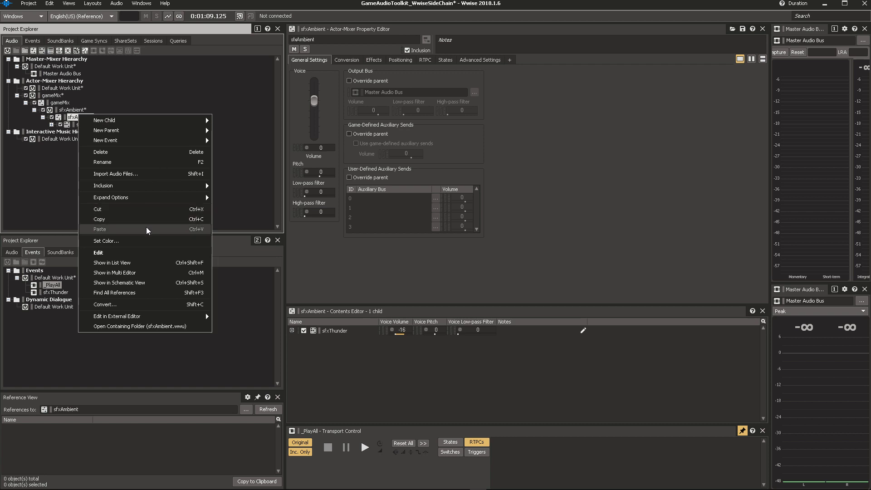
pyautogui.click(151, 174)
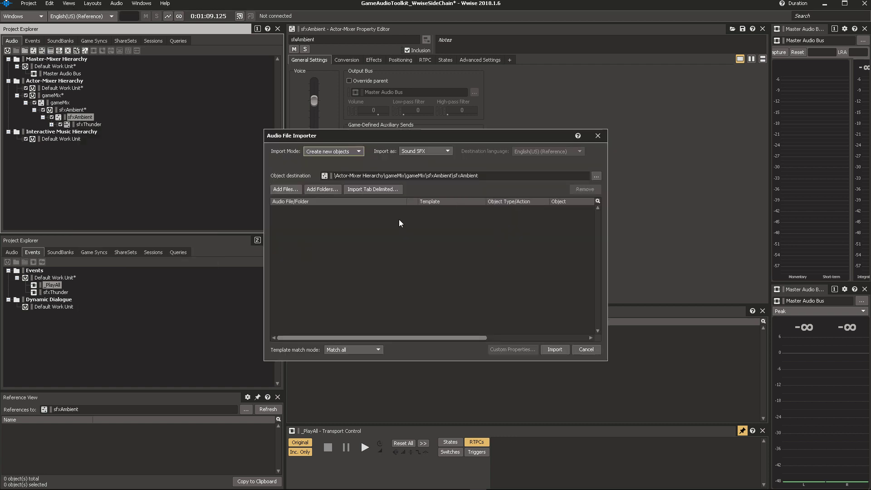
pyautogui.click(285, 189)
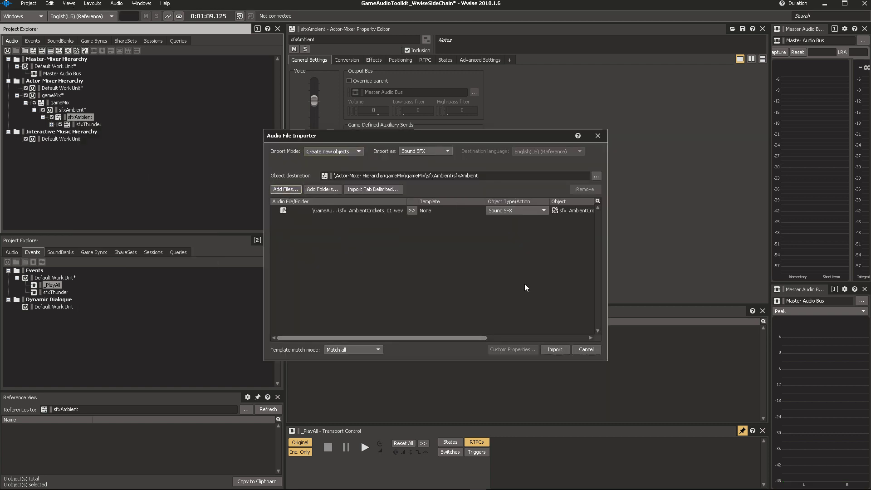
pyautogui.click(555, 349)
# - Play the crickets sound and raise its voice volume from -10 to -6
pyautogui.click(103, 131)
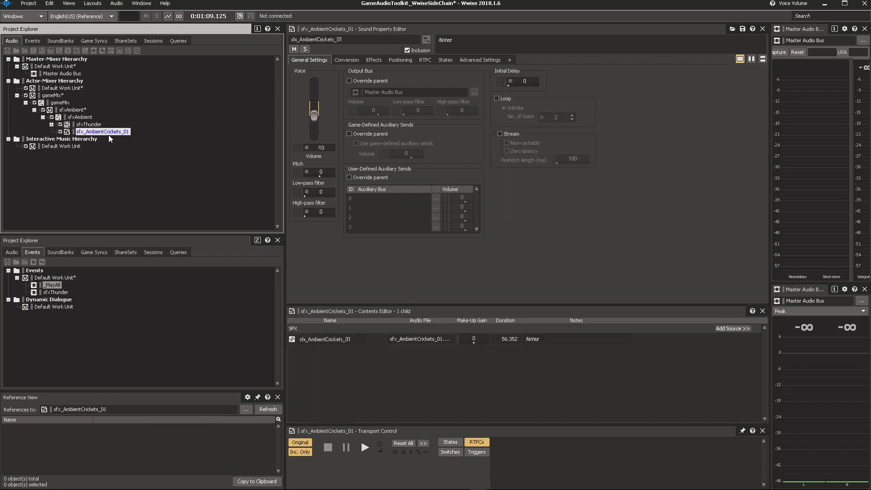
pyautogui.press('space')
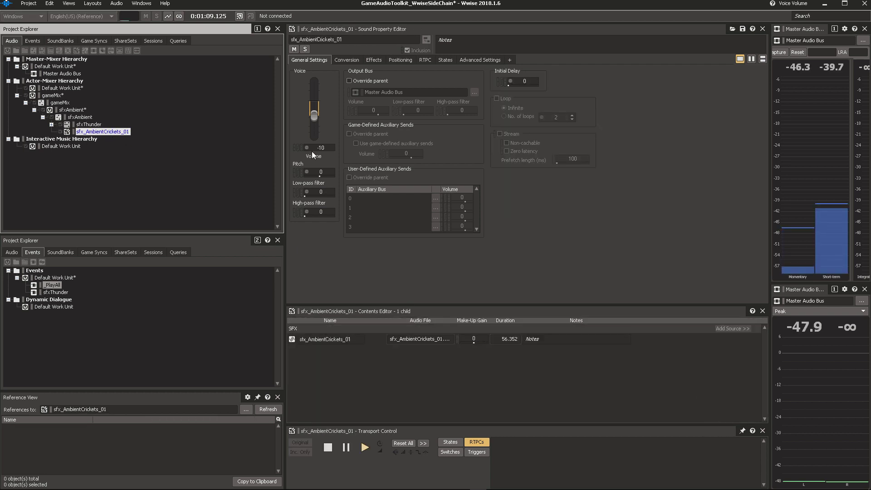
pyautogui.moveTo(316, 119); pyautogui.dragTo(315, 113)
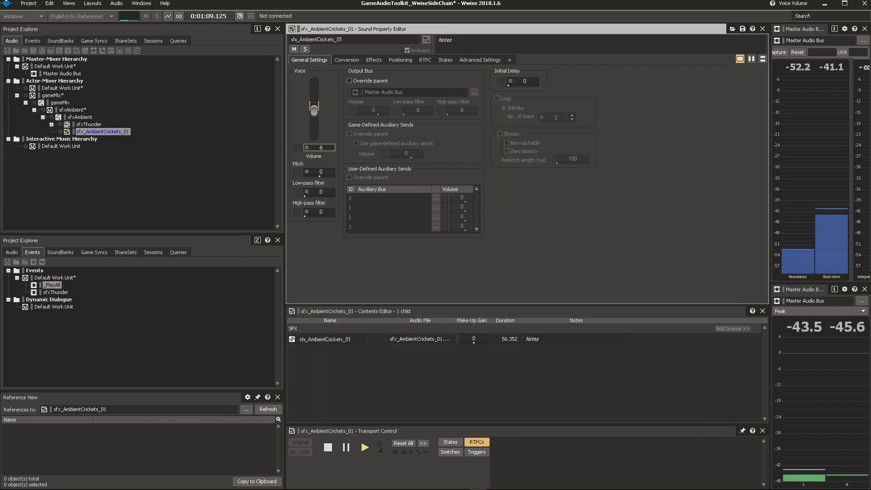
# - Create a Play event for sfx_AmbientCrickets_01 and add it to _PlayAll
pyautogui.click(53, 285)
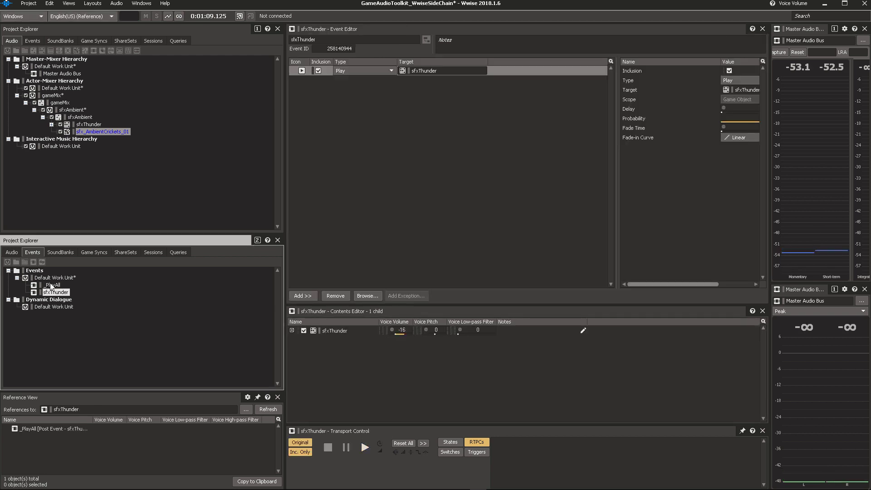
pyautogui.rightClick(93, 132)
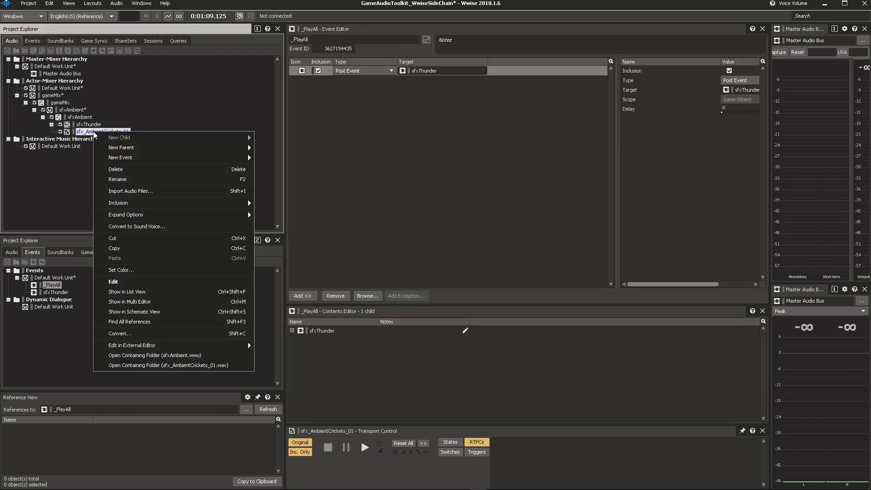
pyautogui.moveTo(159, 157)
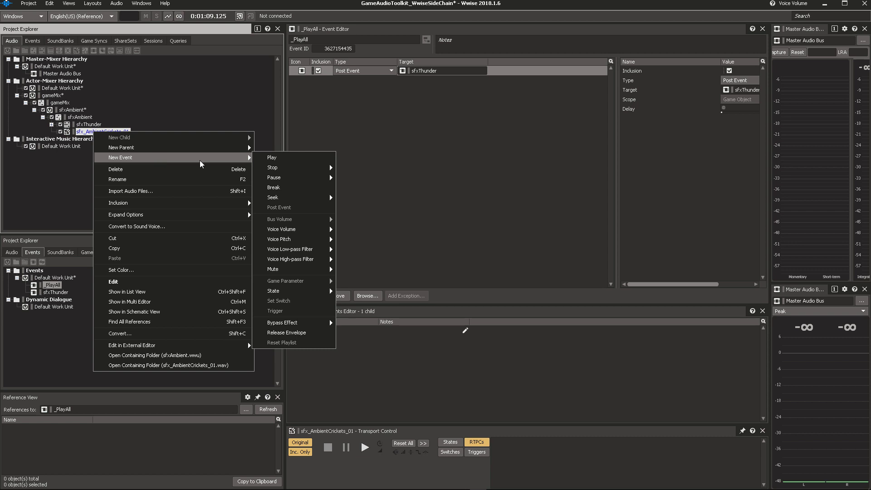
pyautogui.click(272, 158)
pyautogui.click(61, 286)
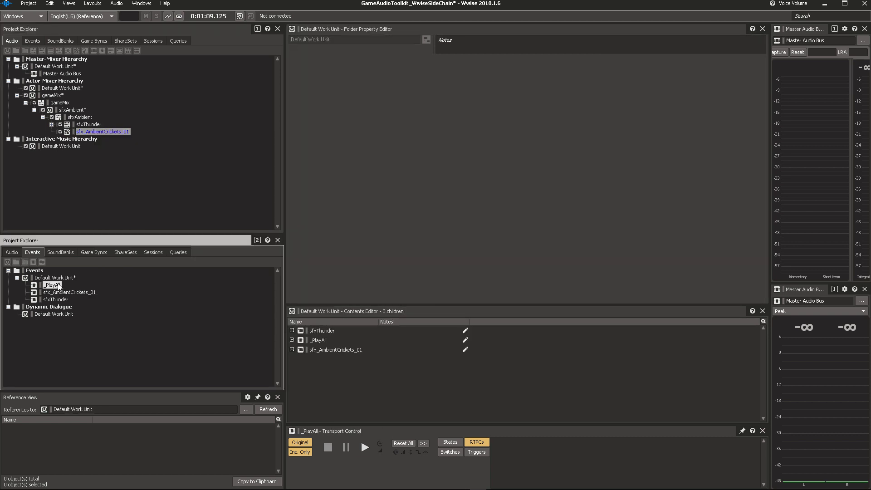
pyautogui.moveTo(72, 295); pyautogui.dragTo(372, 111)
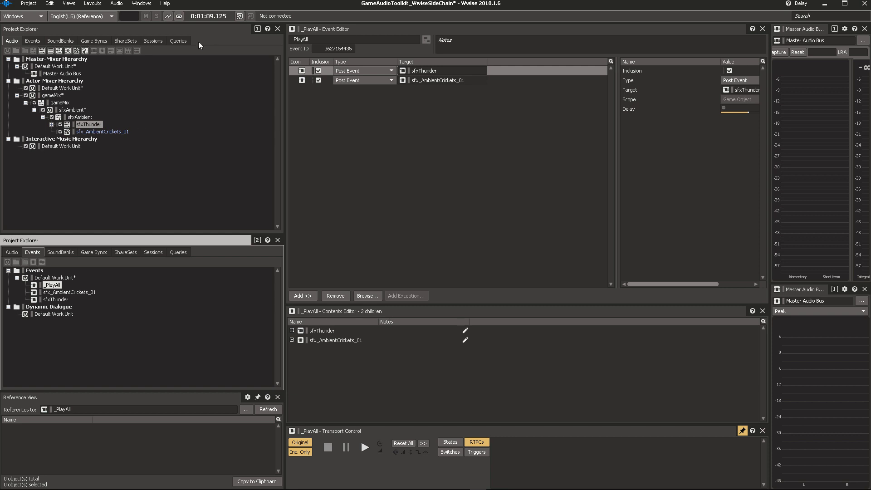
# - Add two child audio buses under Master Audio Bus and rename the first sfxAmbient
pyautogui.click(62, 75)
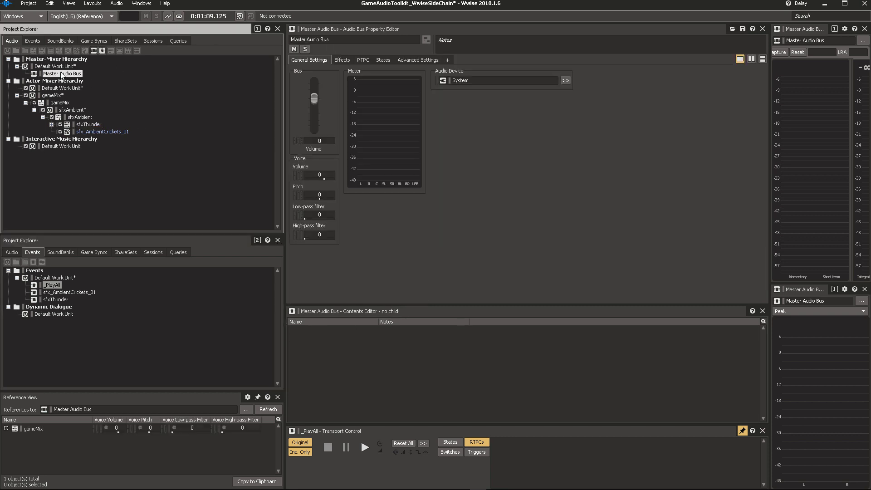
pyautogui.rightClick(74, 76)
pyautogui.moveTo(108, 81)
pyautogui.click(238, 80)
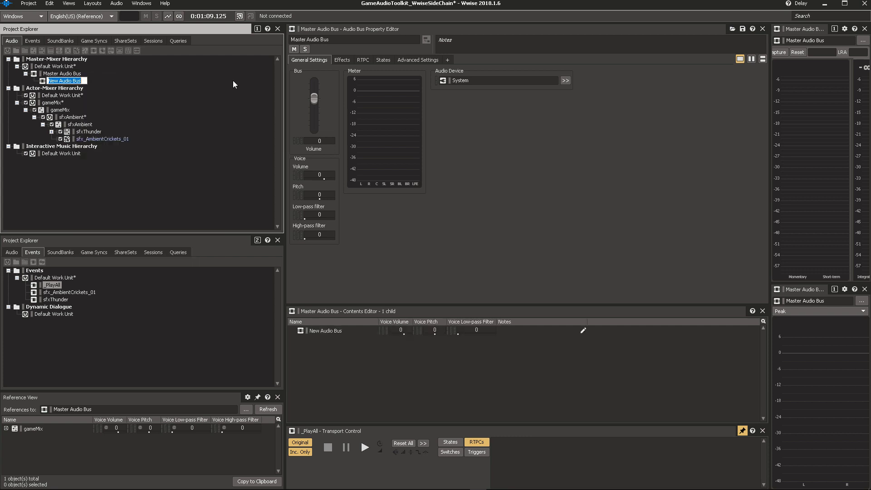
pyautogui.rightClick(54, 75)
pyautogui.moveTo(124, 81)
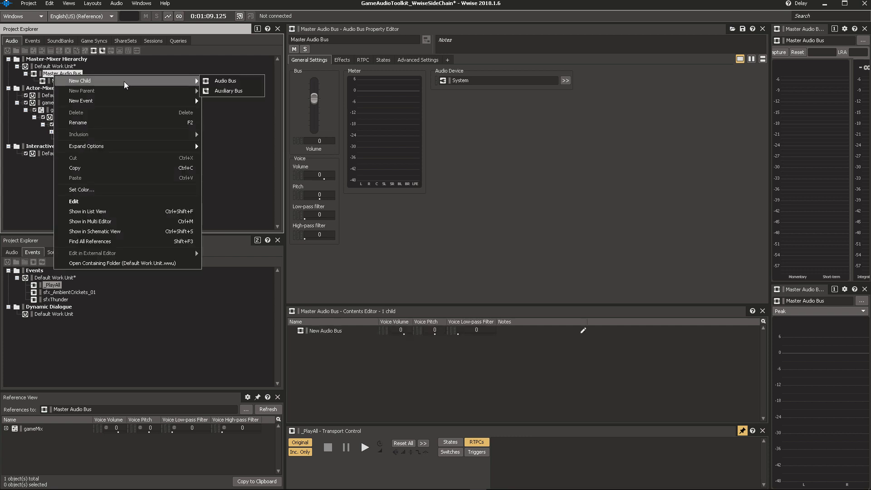
pyautogui.click(225, 81)
pyautogui.click(52, 88)
pyautogui.moveTo(48, 87); pyautogui.dragTo(94, 87)
pyautogui.write('sfxAm')
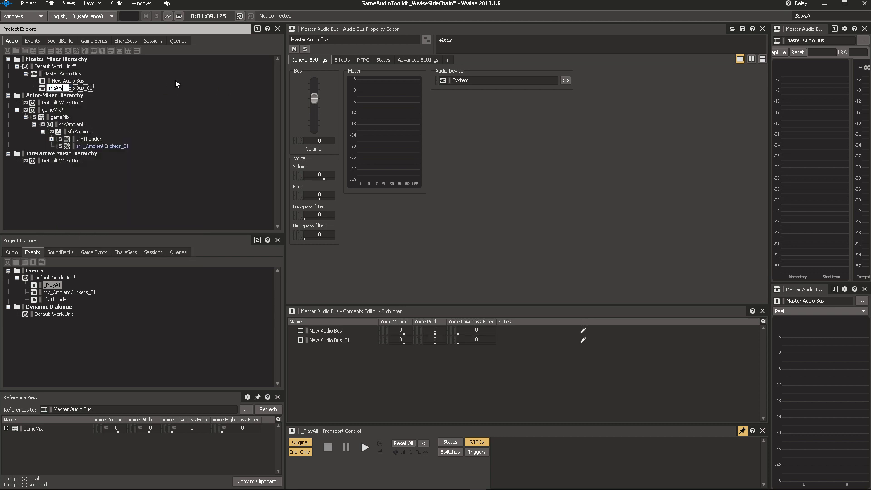
pyautogui.write('bient')
pyautogui.press('Return')
# - Add child buses sfxThunder and sfxCricket under the sfxAmbient bus
pyautogui.rightClick(66, 88)
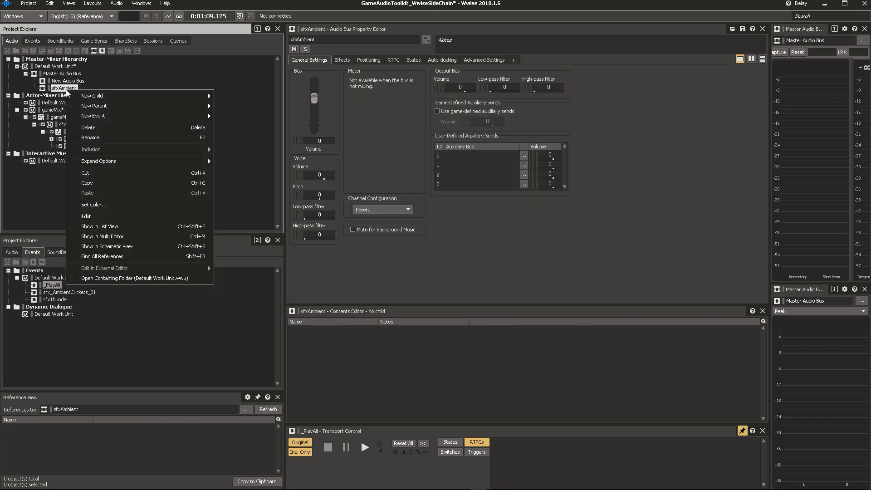
pyautogui.moveTo(102, 97)
pyautogui.click(249, 95)
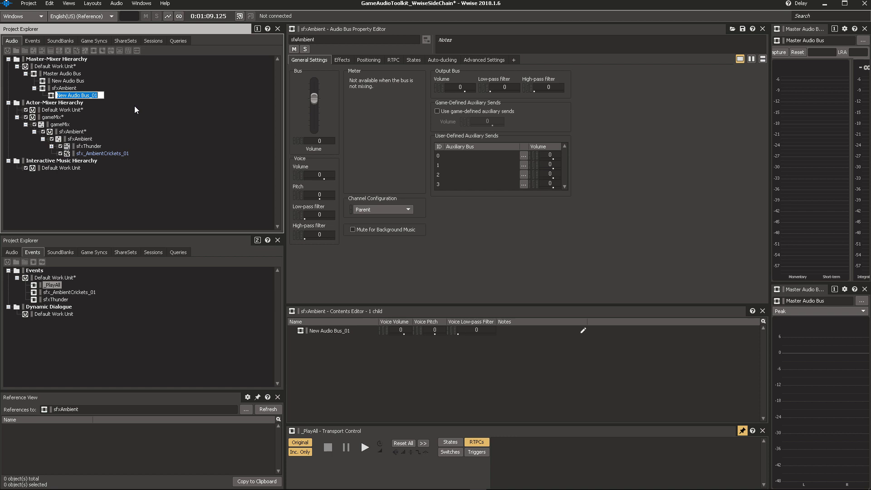
pyautogui.write('sfxThunder')
pyautogui.press('Return')
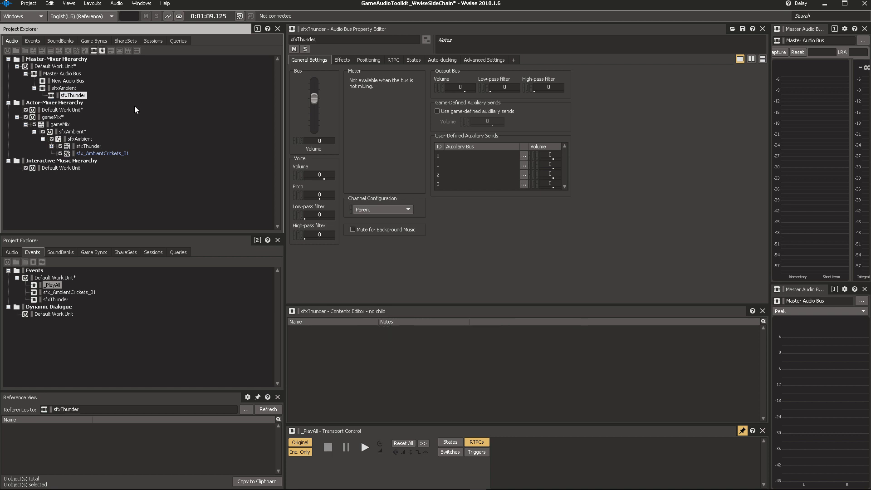
pyautogui.rightClick(68, 88)
pyautogui.moveTo(94, 91)
pyautogui.click(247, 93)
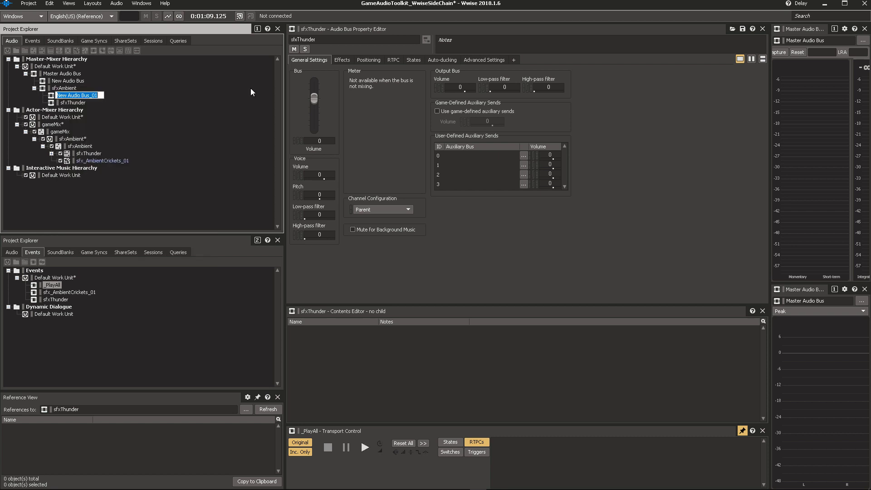
pyautogui.write('sfxCric')
pyautogui.press('BackSpace')
pyautogui.write('ket')
pyautogui.press('Return')
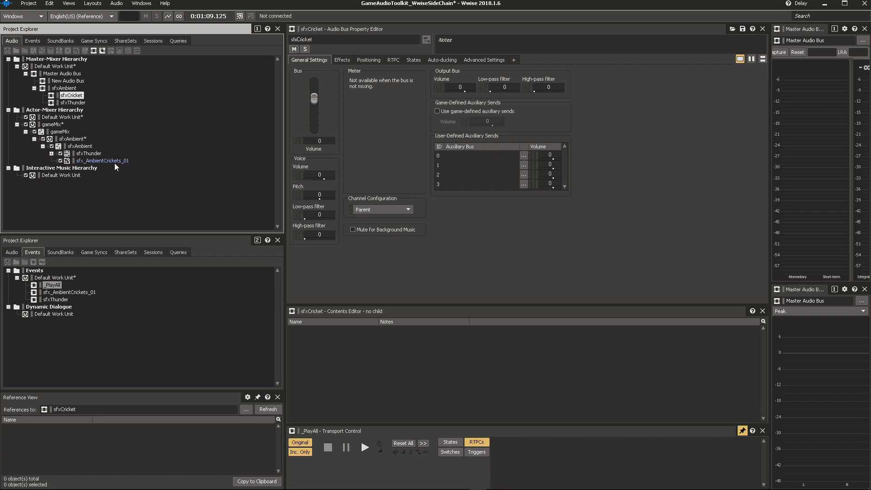
# - Set the sfxThunder container's output bus to the sfxThunder bus
pyautogui.click(89, 154)
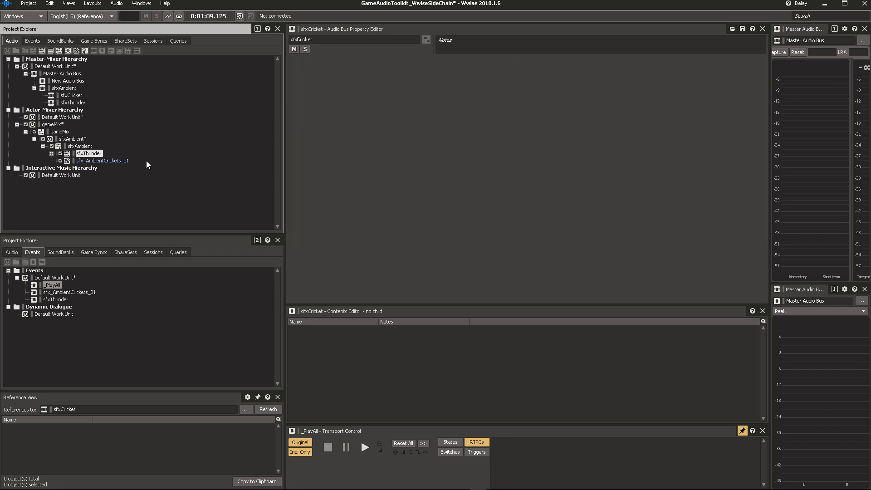
pyautogui.click(474, 92)
pyautogui.click(361, 194)
pyautogui.click(403, 211)
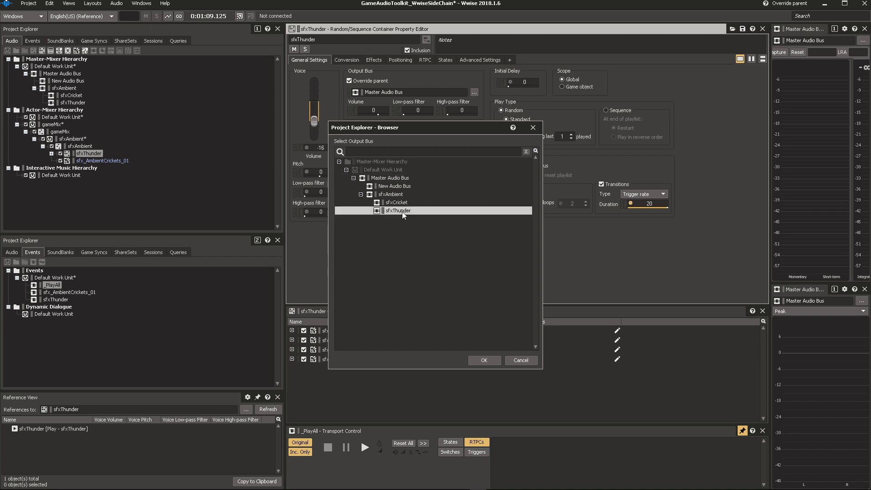
pyautogui.click(483, 361)
# - Override the crickets sound's parent output and route it to the sfxCricket bus
pyautogui.click(108, 162)
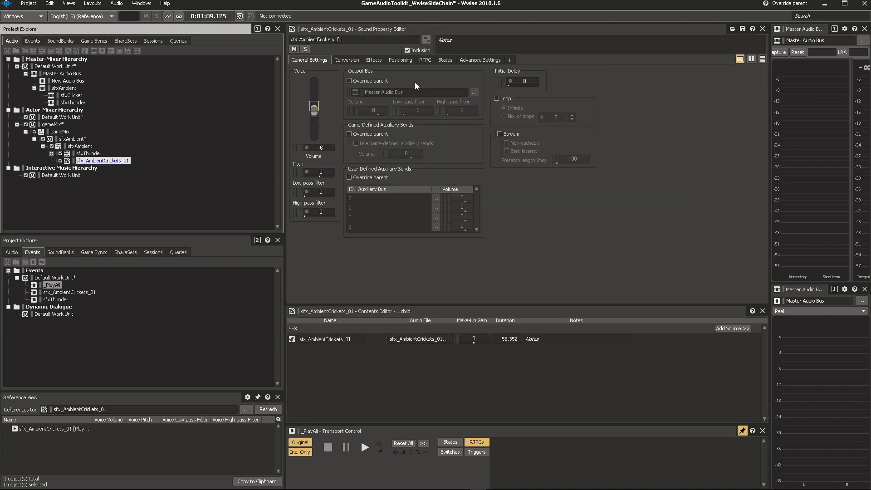
pyautogui.click(353, 83)
pyautogui.click(474, 93)
pyautogui.click(397, 203)
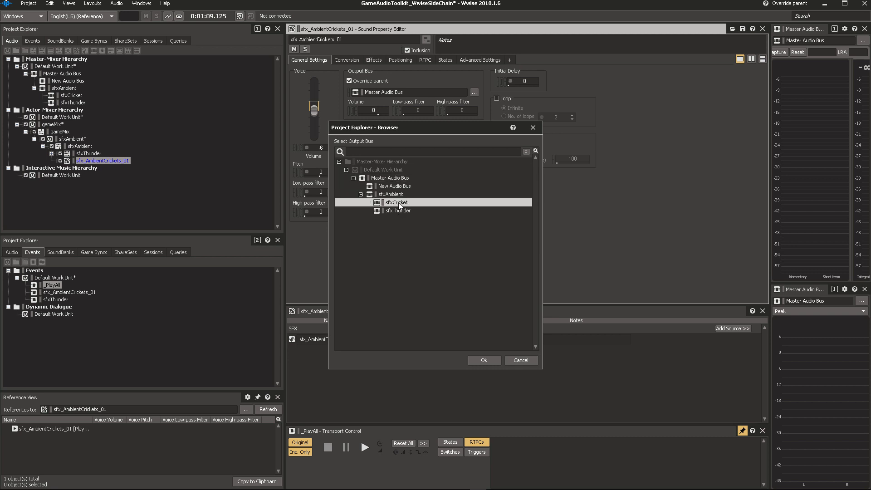
pyautogui.click(486, 361)
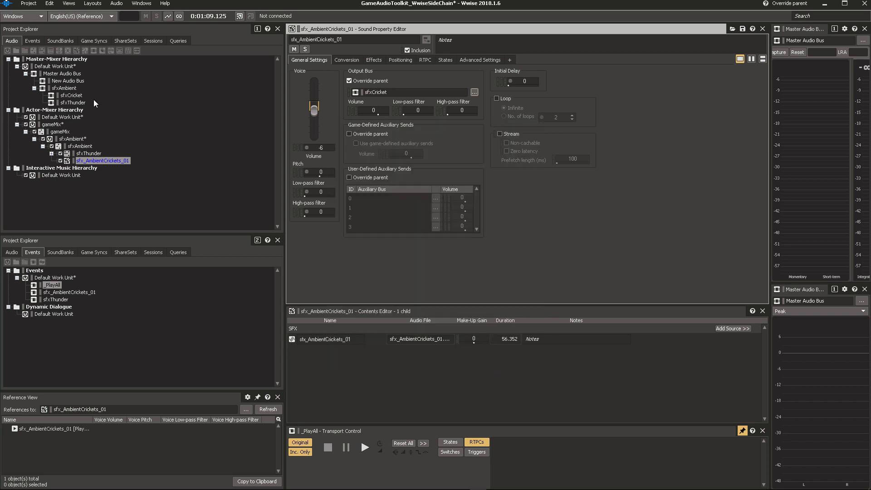
# - Rename New Audio Bus to _meteringBus
pyautogui.click(72, 82)
pyautogui.press('F2')
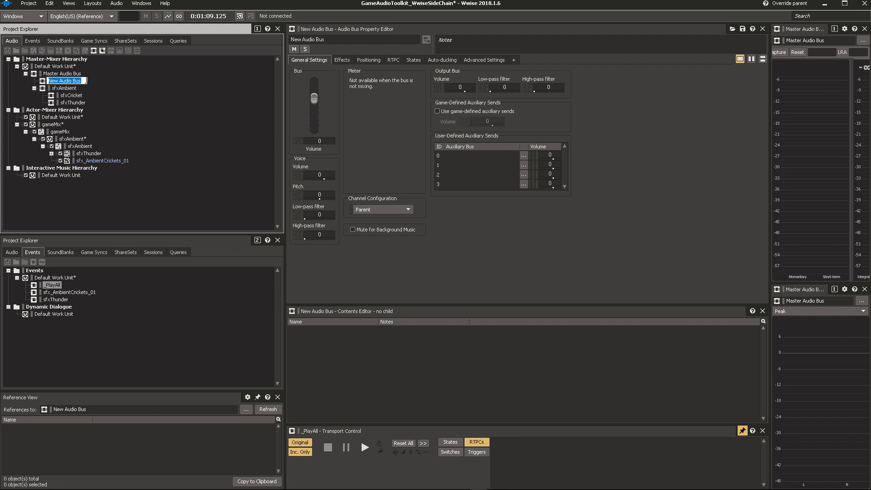
pyautogui.write('_meteringBus')
pyautogui.press('Return')
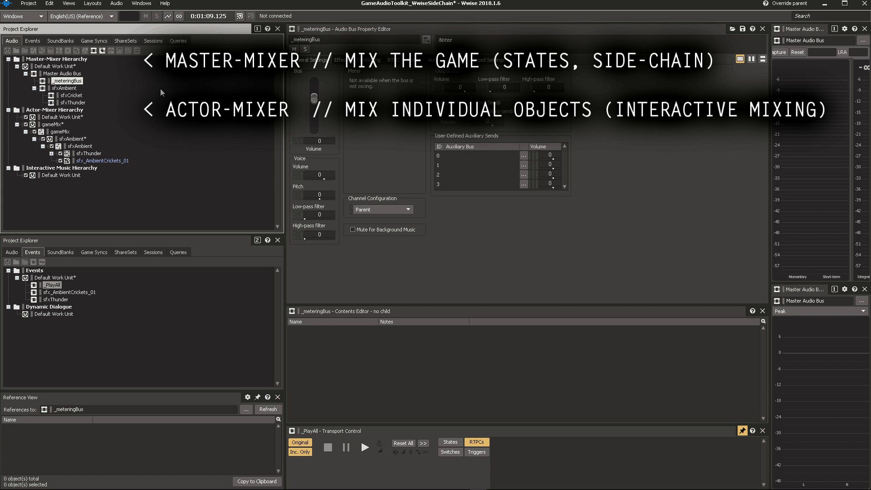
# - Add an auxiliary bus meterThunder as a child of _meteringBus
pyautogui.rightClick(68, 84)
pyautogui.moveTo(115, 88)
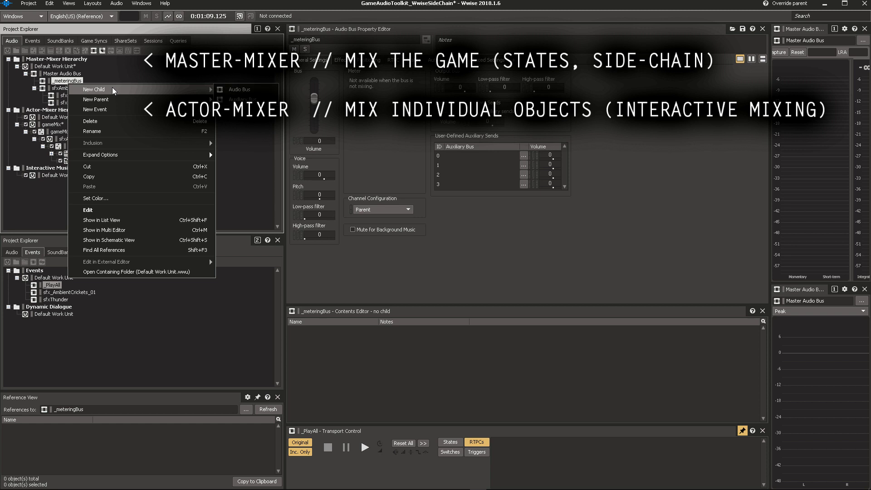
pyautogui.click(242, 99)
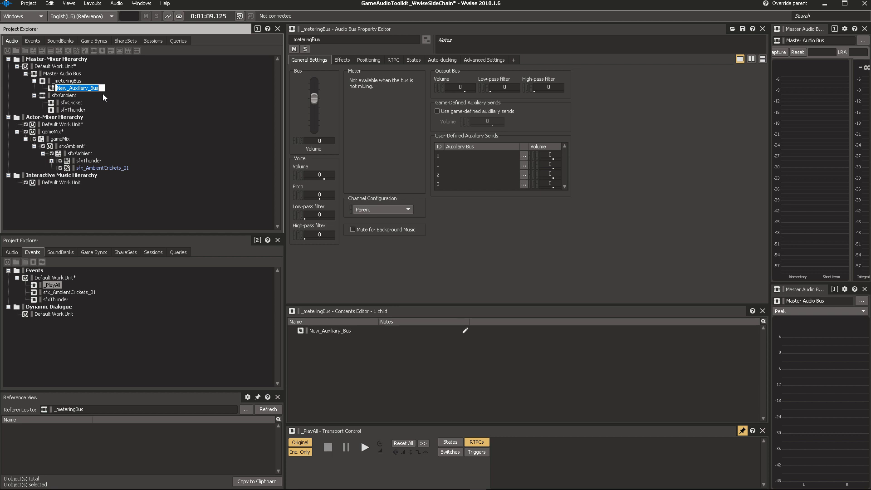
# - Name the new auxiliary bus meterThunder and set the sfxThunder bus to 2.0 channels
pyautogui.write('meterThunder')
pyautogui.click(73, 109)
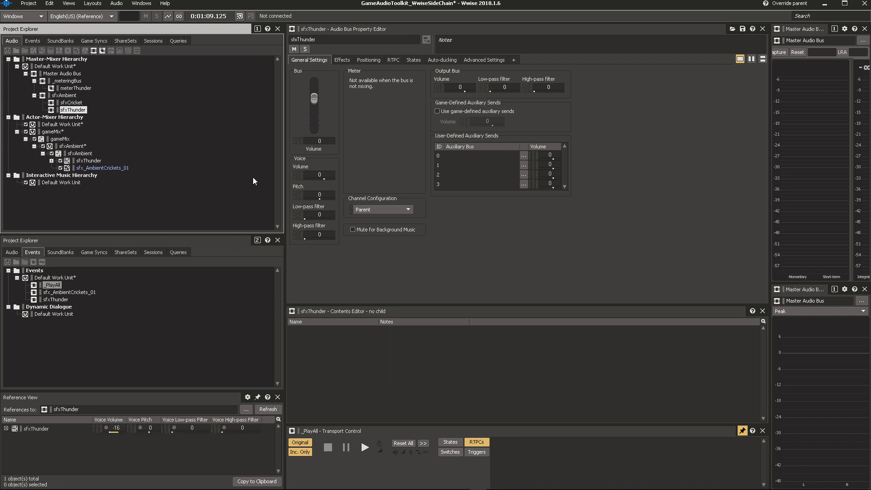
pyautogui.click(394, 209)
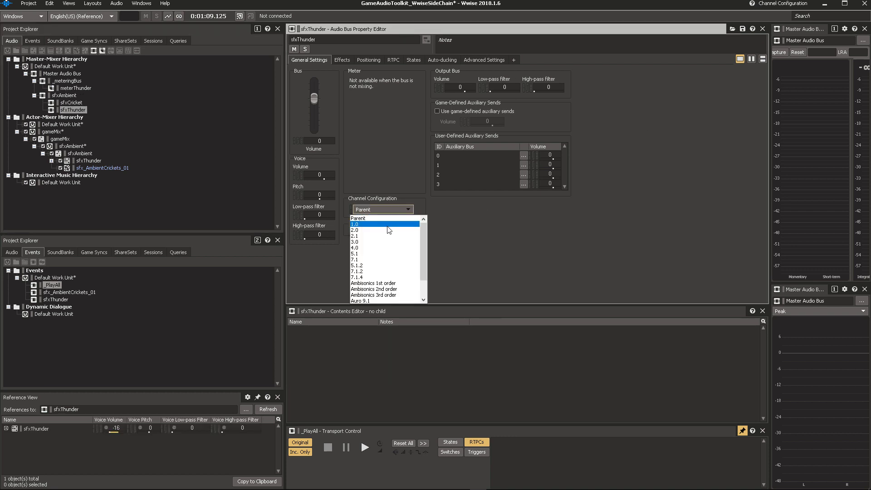
pyautogui.click(383, 232)
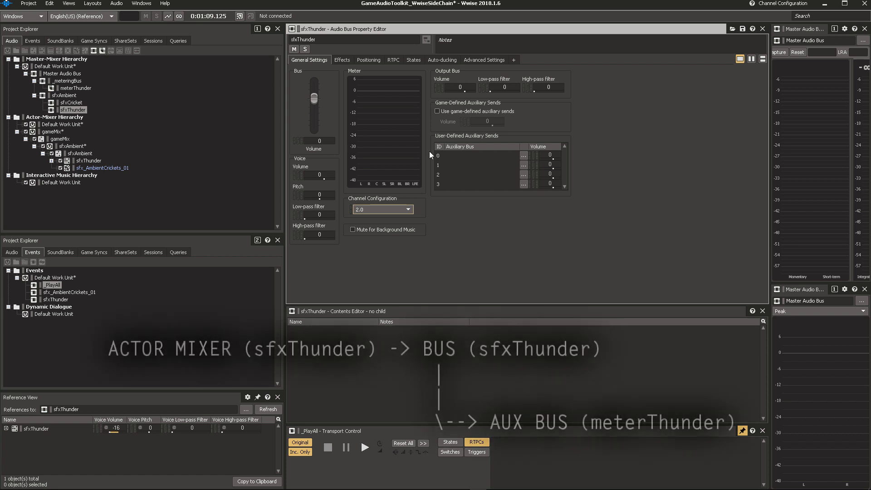
# - Route sfxThunder's first user-defined auxiliary send to the meterThunder bus under Master Audio Bus
pyautogui.click(86, 161)
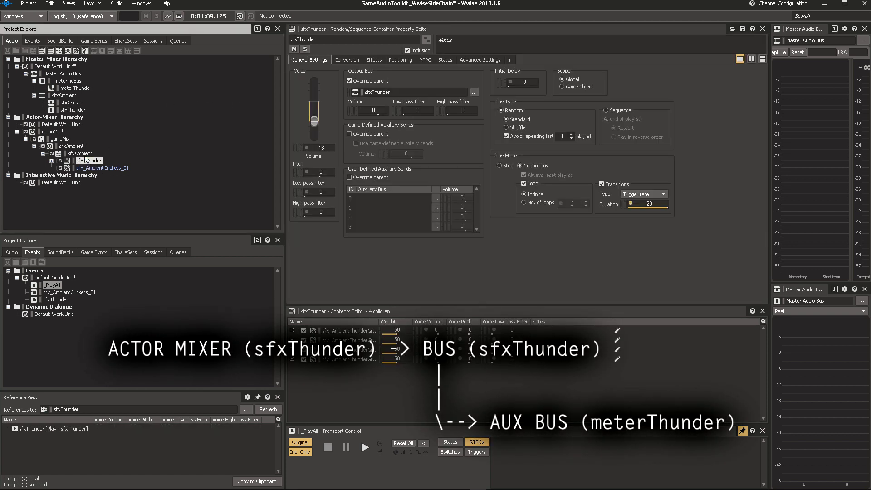
pyautogui.click(75, 110)
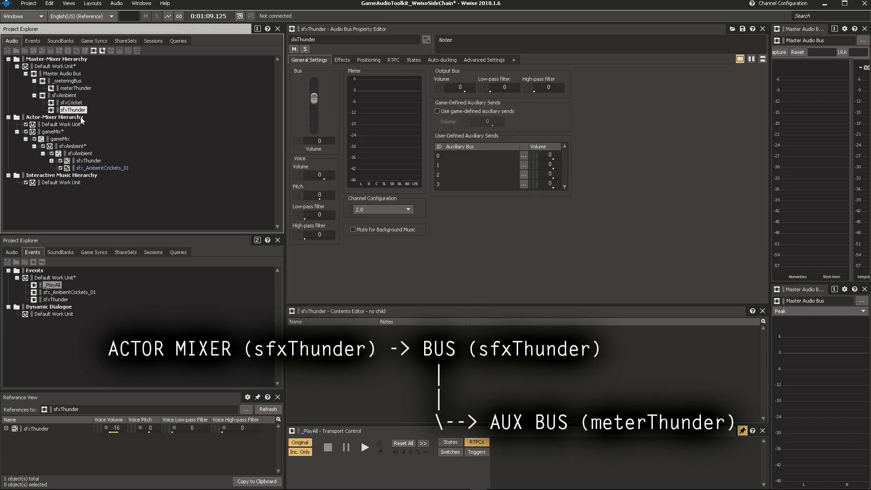
pyautogui.click(76, 89)
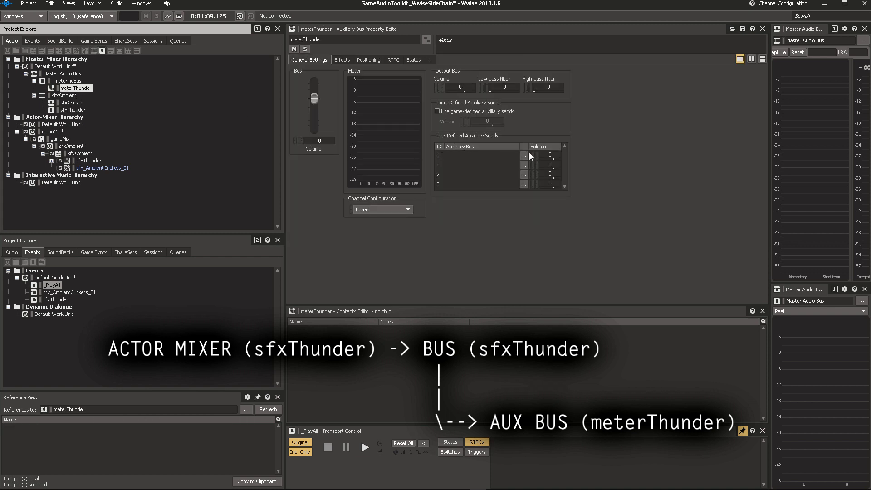
pyautogui.click(72, 109)
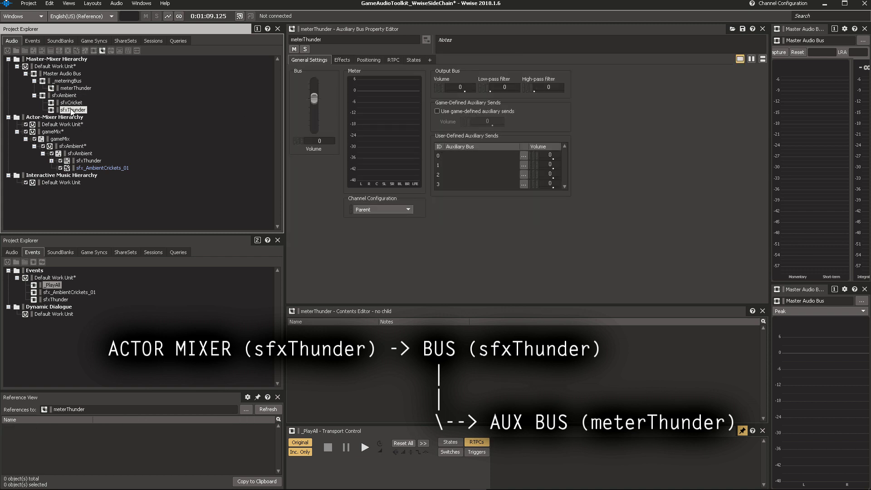
pyautogui.click(524, 155)
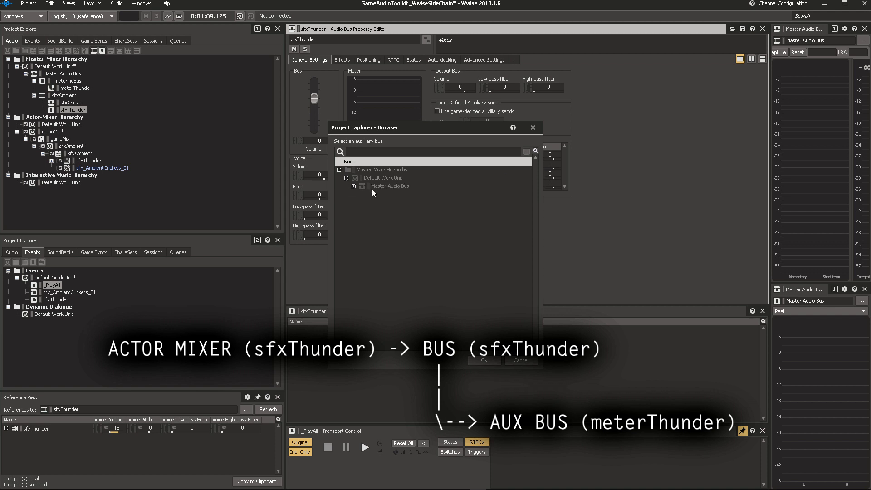
pyautogui.click(371, 188)
pyautogui.click(354, 186)
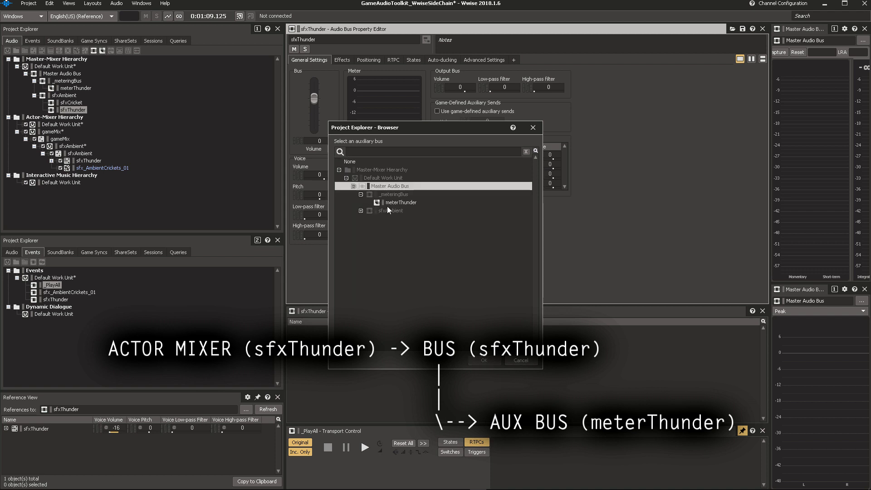
pyautogui.click(401, 202)
pyautogui.click(484, 360)
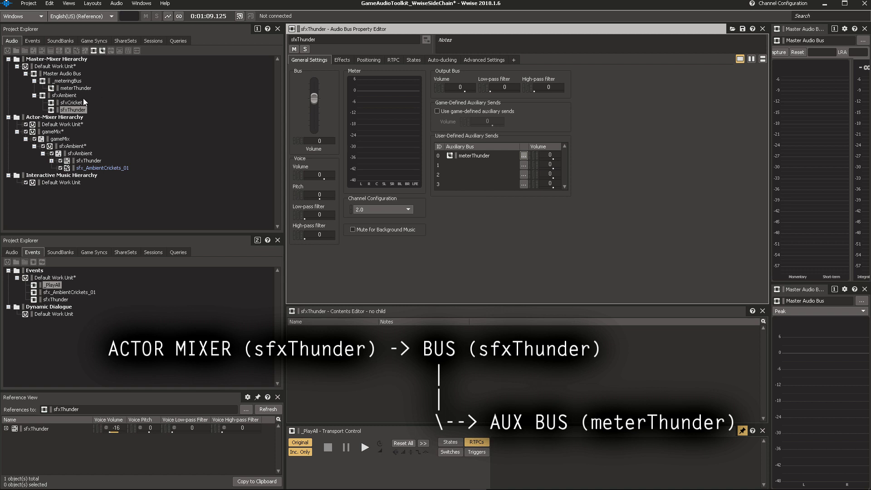
# - Play the ambience and watch the signal on the meterThunder auxiliary bus
pyautogui.click(74, 110)
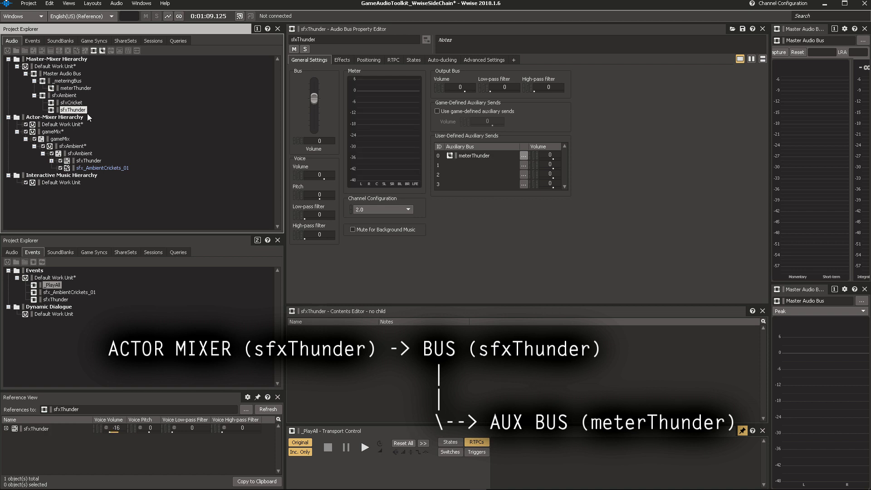
pyautogui.press('space')
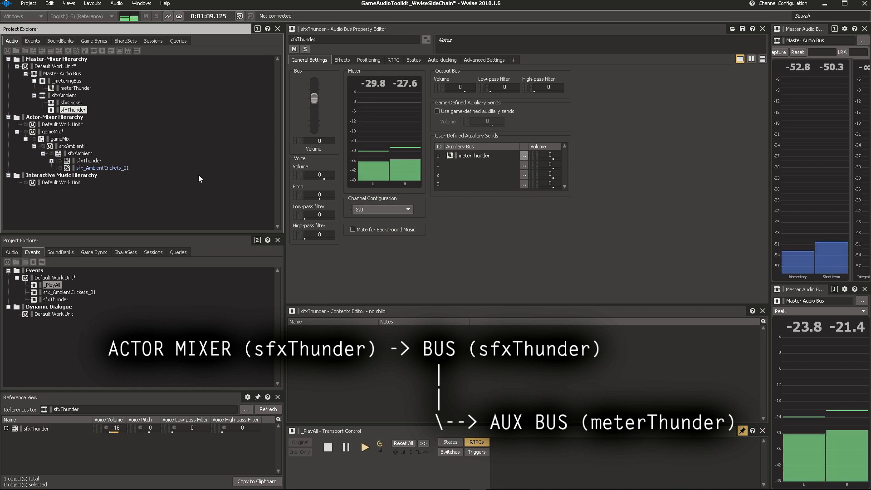
pyautogui.click(69, 88)
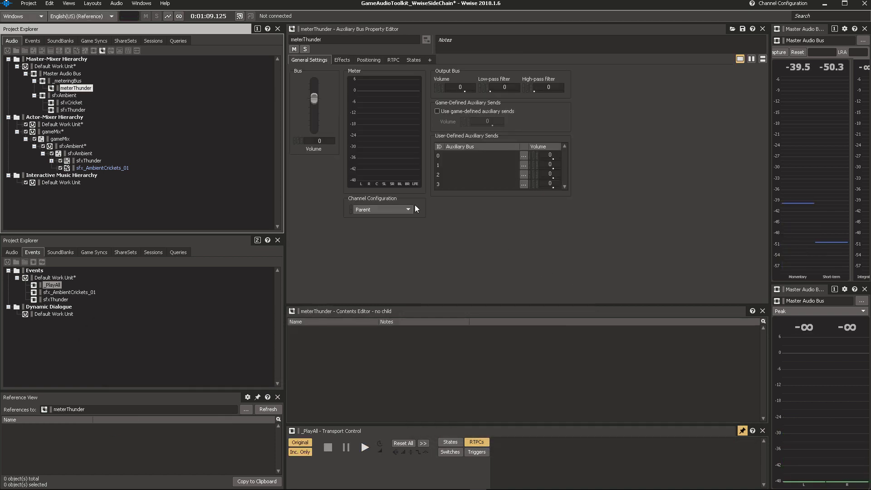
pyautogui.press('space')
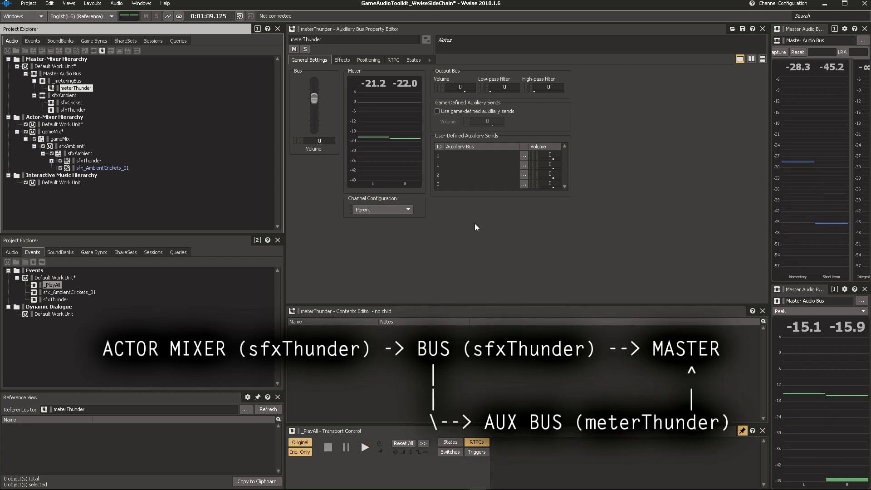
pyautogui.click(64, 80)
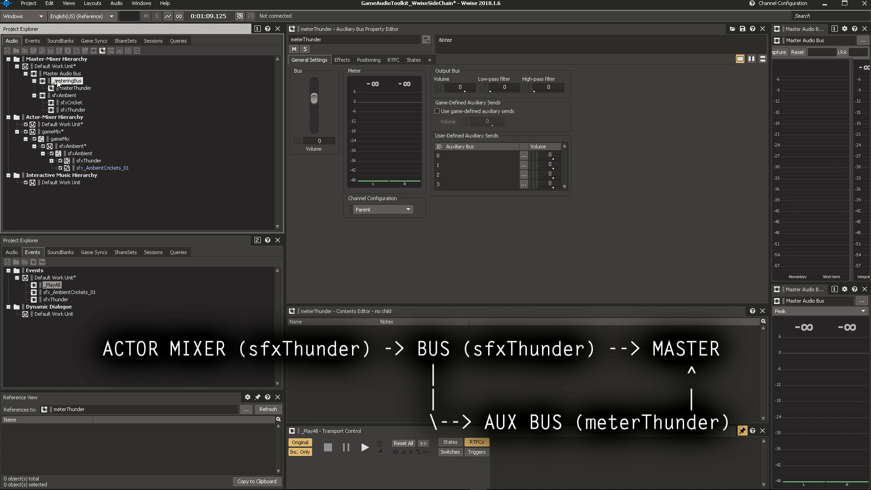
# - Insert a new Wwise Gain effect named gainMuteBus in _meteringBus's first effect slot
pyautogui.click(347, 60)
pyautogui.click(307, 109)
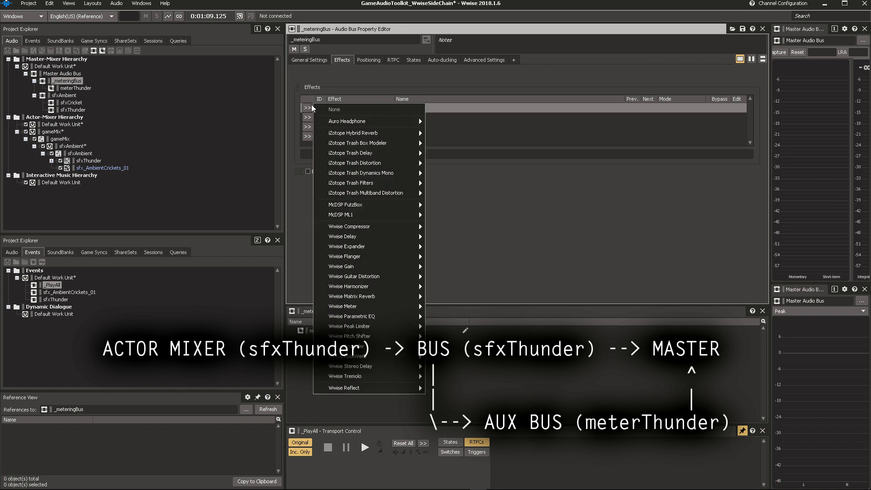
pyautogui.moveTo(383, 266)
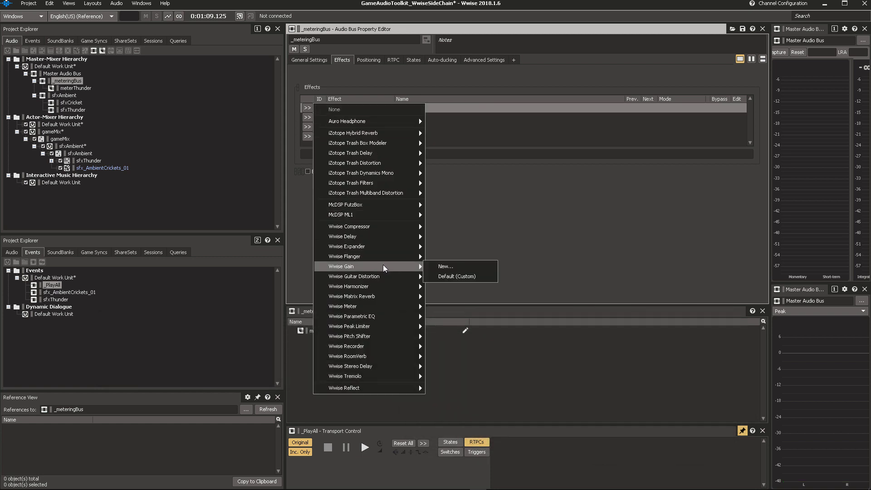
pyautogui.click(452, 267)
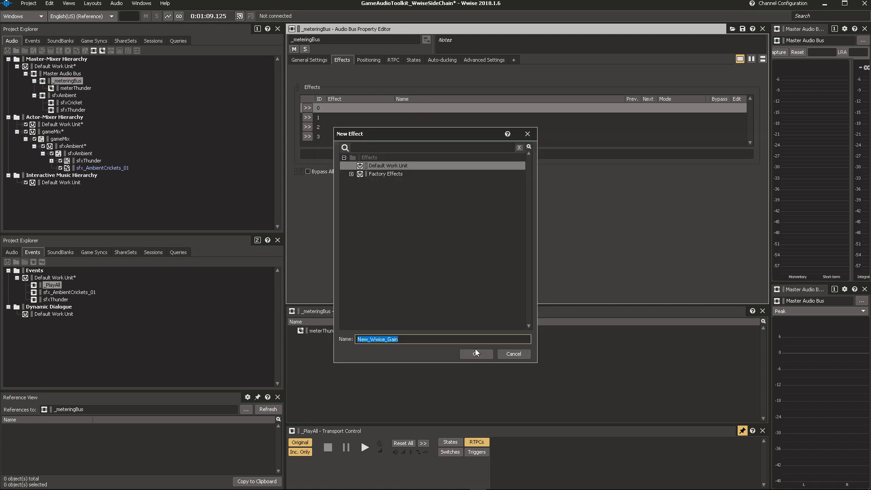
pyautogui.write('gainMuteBus')
pyautogui.press('Return')
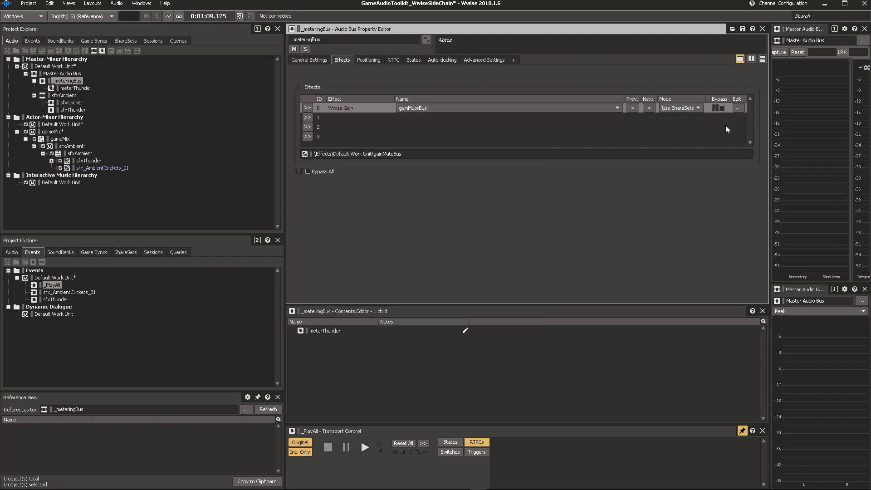
# - Lower gainMuteBus's Full-Band Channels and LFE gains to -96.3
pyautogui.click(739, 107)
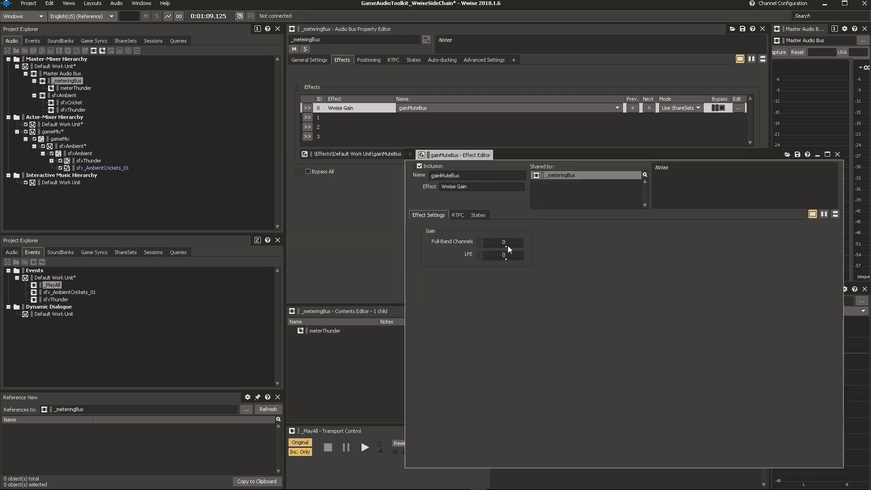
pyautogui.moveTo(506, 246); pyautogui.dragTo(686, 207)
pyautogui.click(837, 154)
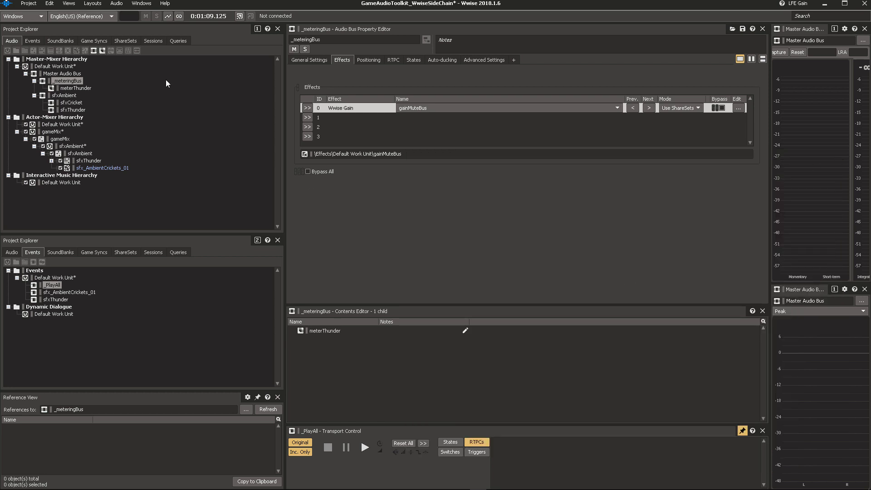
# - Add a new Wwise Meter effect named meterThunder to the meterThunder bus's first slot
pyautogui.click(74, 89)
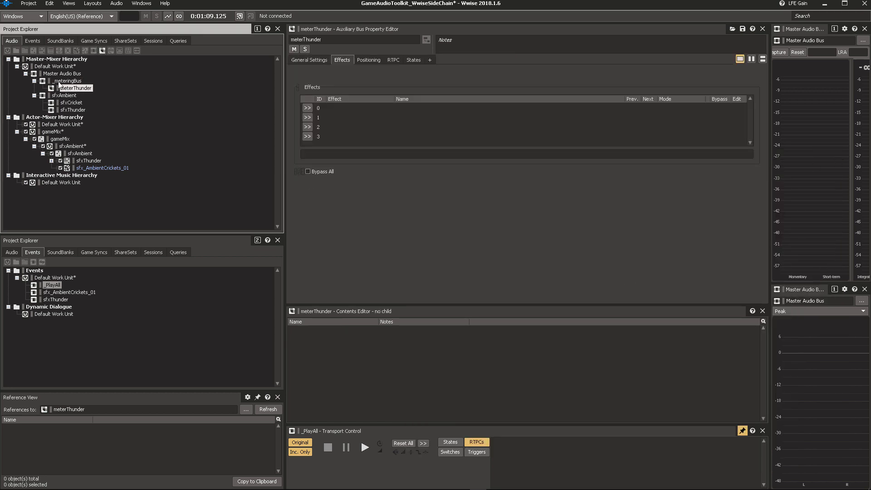
pyautogui.click(66, 81)
pyautogui.click(308, 60)
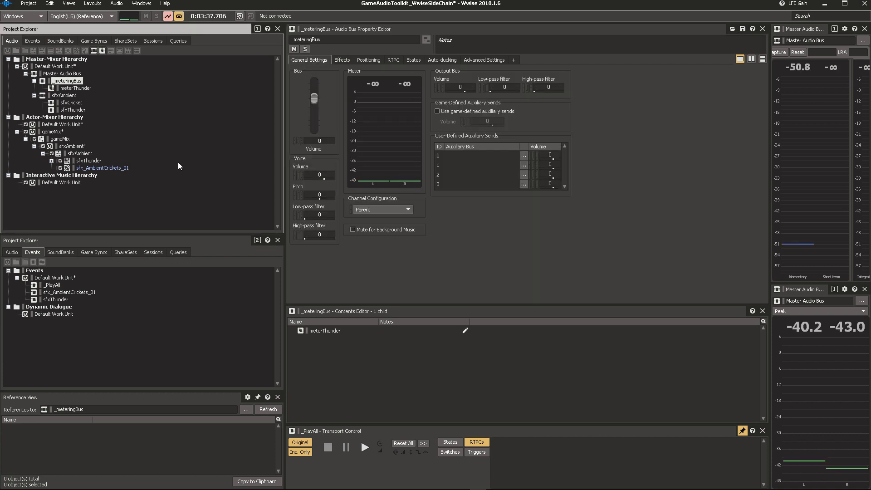
pyautogui.click(72, 88)
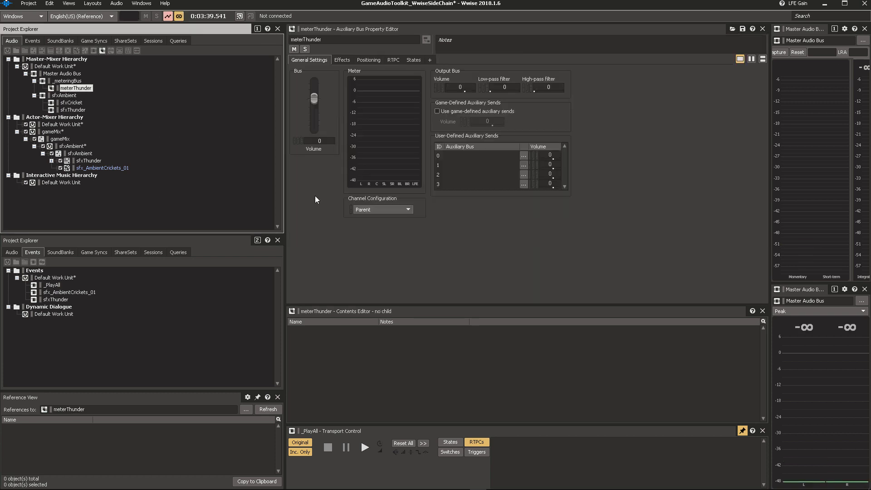
pyautogui.click(340, 60)
pyautogui.click(307, 107)
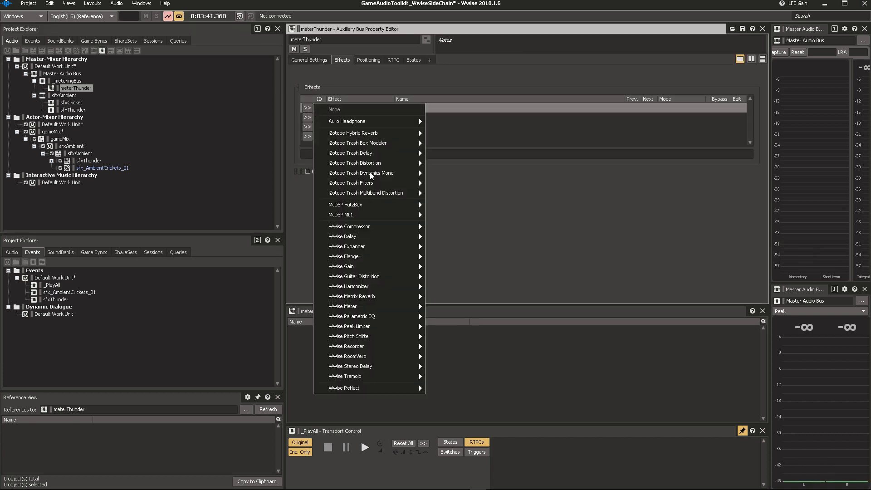
pyautogui.moveTo(372, 307)
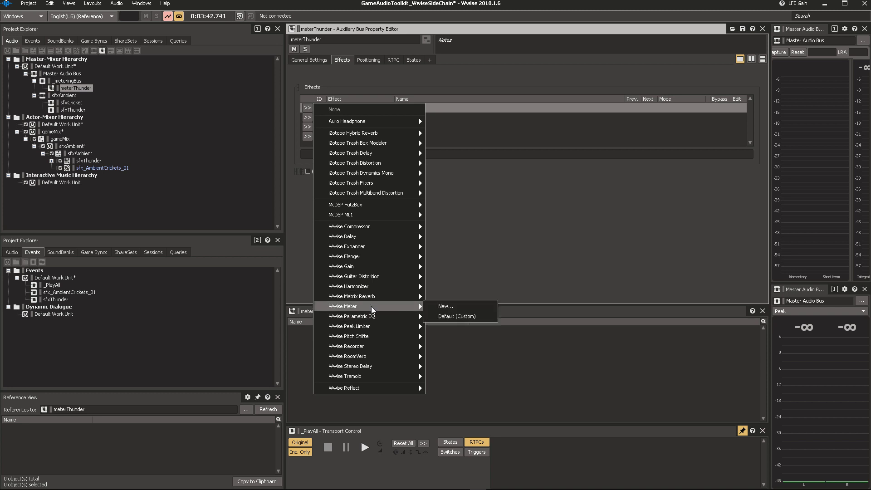
pyautogui.click(462, 307)
pyautogui.write('meter')
pyautogui.click(351, 165)
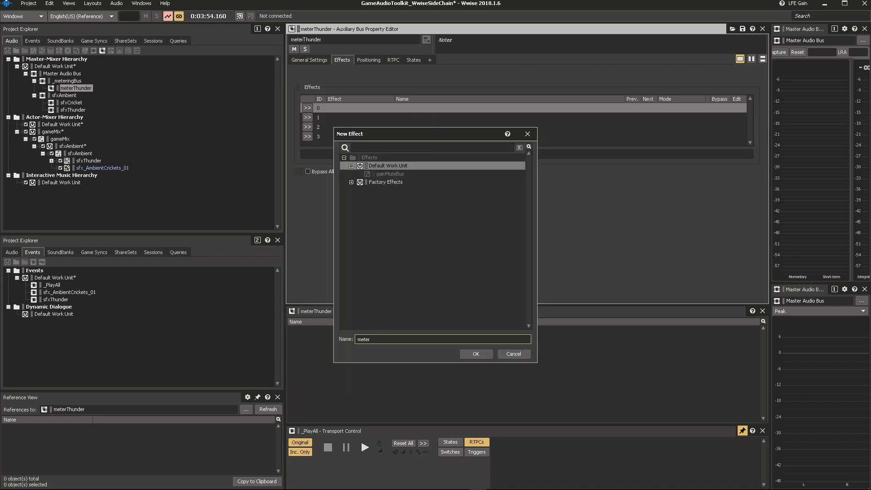
pyautogui.write('Thunder')
pyautogui.click(475, 354)
# - Start playback and give the meter effect Attack 0.1, Hold 2 and Release 5
pyautogui.click(741, 110)
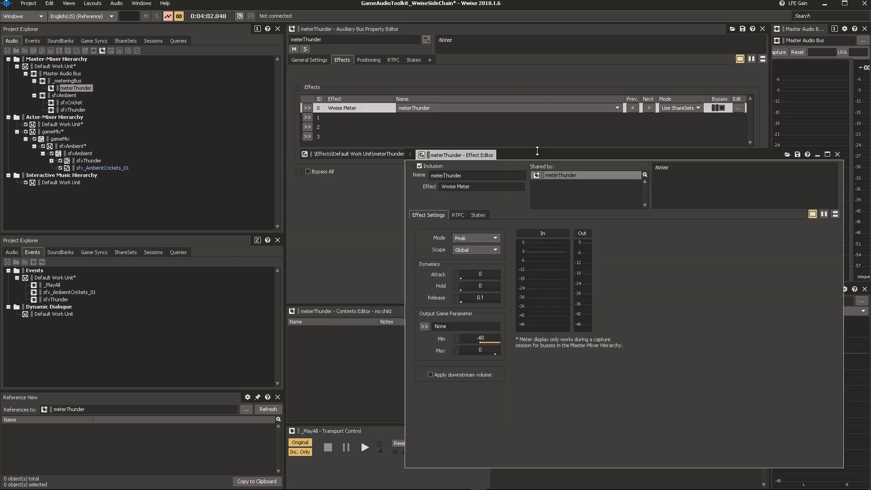
pyautogui.press('space')
pyautogui.click(447, 210)
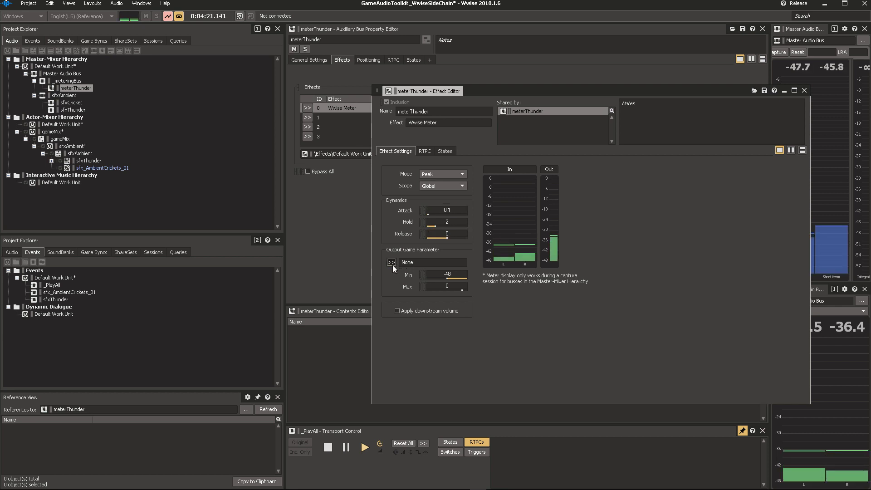
pyautogui.click(392, 264)
# - Create a new game parameter rtpcThunderVolume as the meter's output game parameter
pyautogui.click(437, 274)
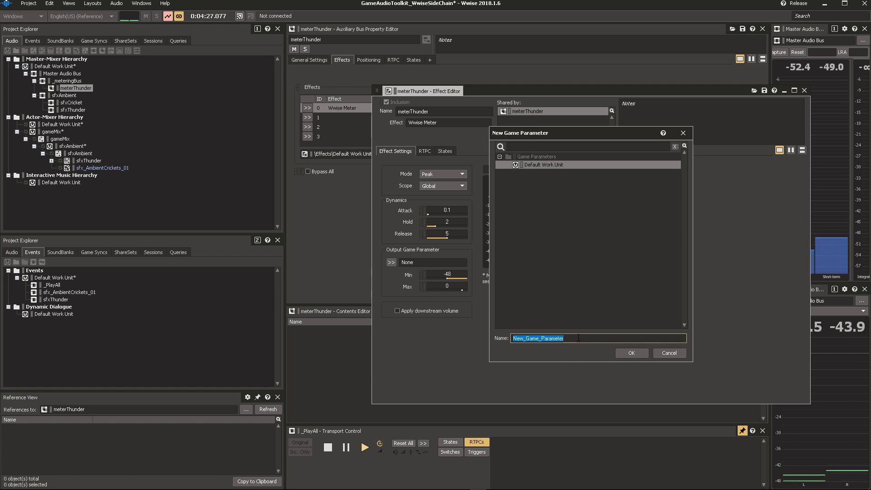
pyautogui.press('BackSpace')
pyautogui.write('rtpcThunder')
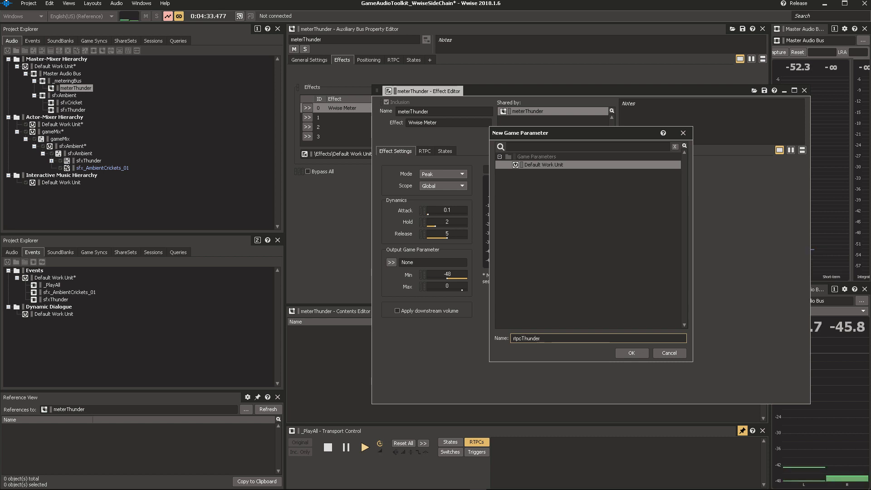
pyautogui.write('Volume')
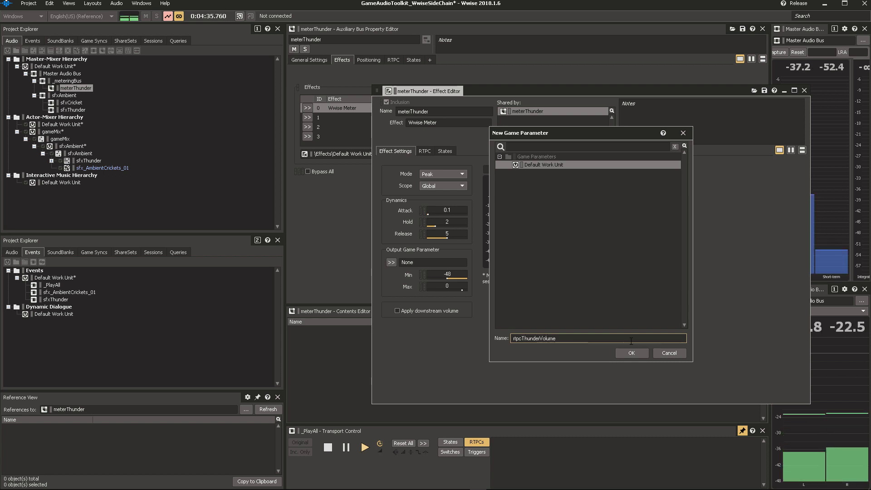
pyautogui.click(633, 353)
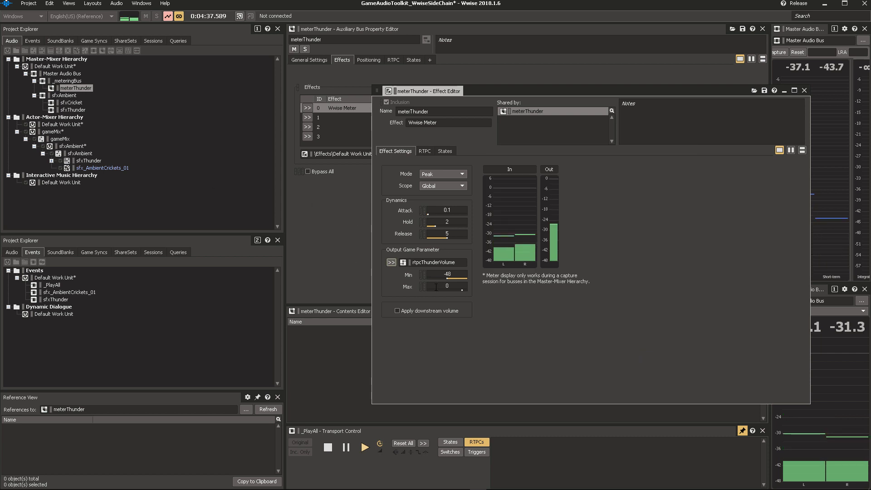
# - Set rtpcThunderVolume's range Min to -48 and Max to 0, stretching existing curves
pyautogui.doubleClick(430, 262)
pyautogui.moveTo(461, 94); pyautogui.dragTo(628, 132)
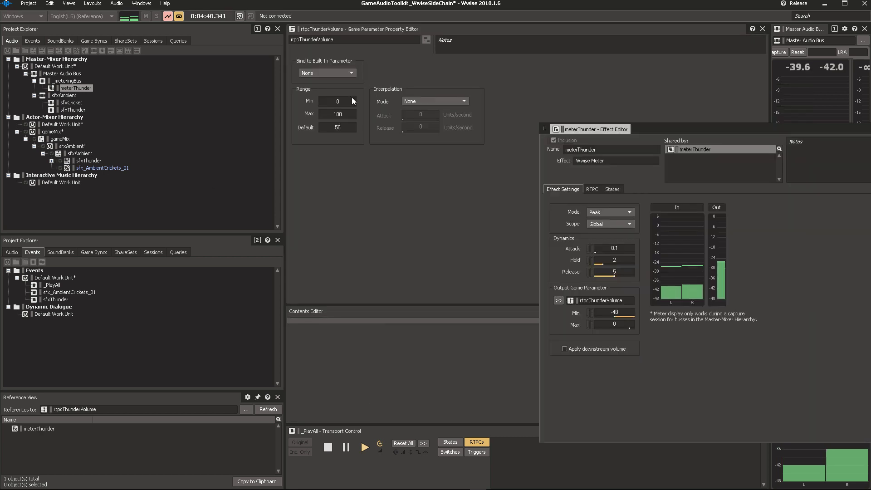
pyautogui.click(338, 101)
pyautogui.write('-48')
pyautogui.press('Return')
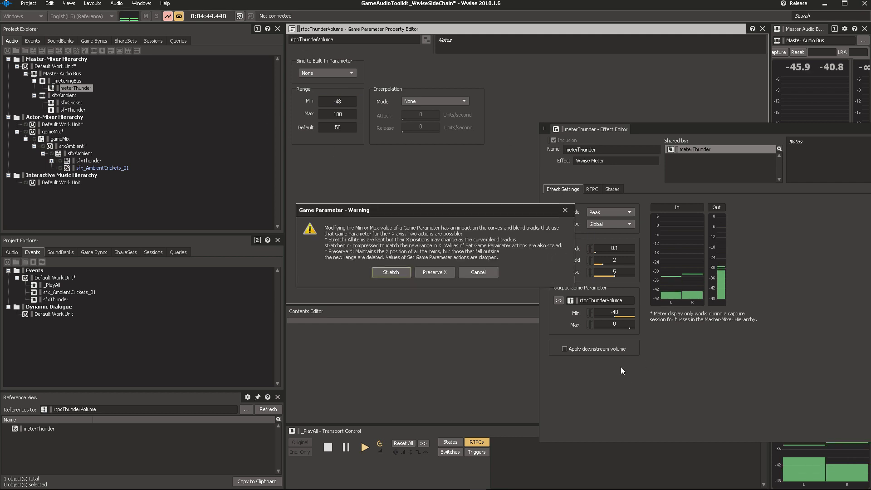
pyautogui.click(391, 272)
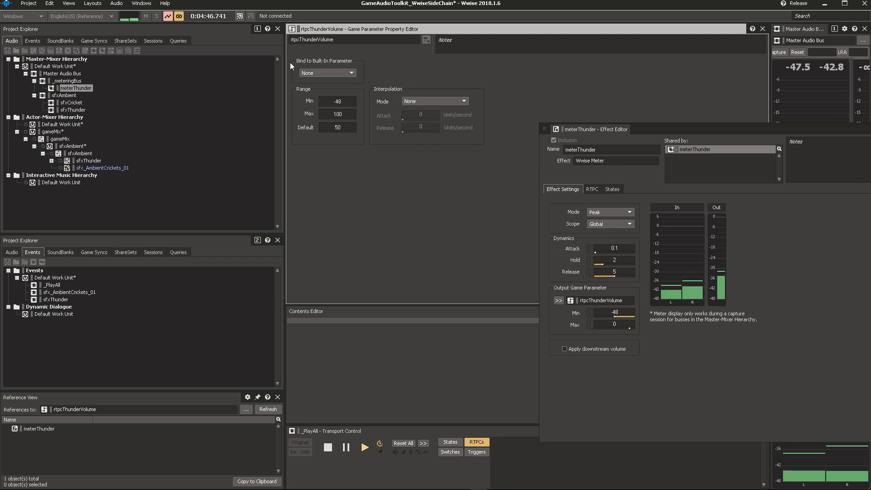
pyautogui.click(349, 114)
pyautogui.write('0')
pyautogui.press('Return')
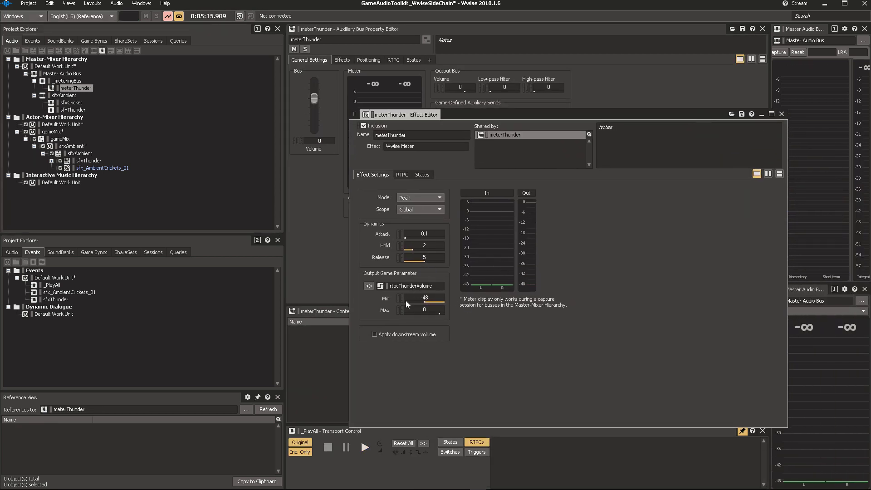
# - Add an RTPC on sfxCricket's Voice Volume driven by rtpcThunderVolume
pyautogui.click(781, 114)
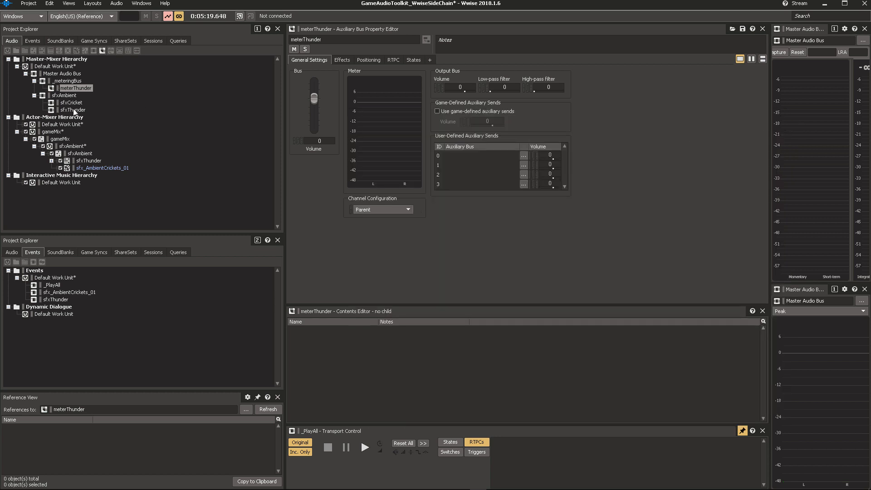
pyautogui.click(71, 103)
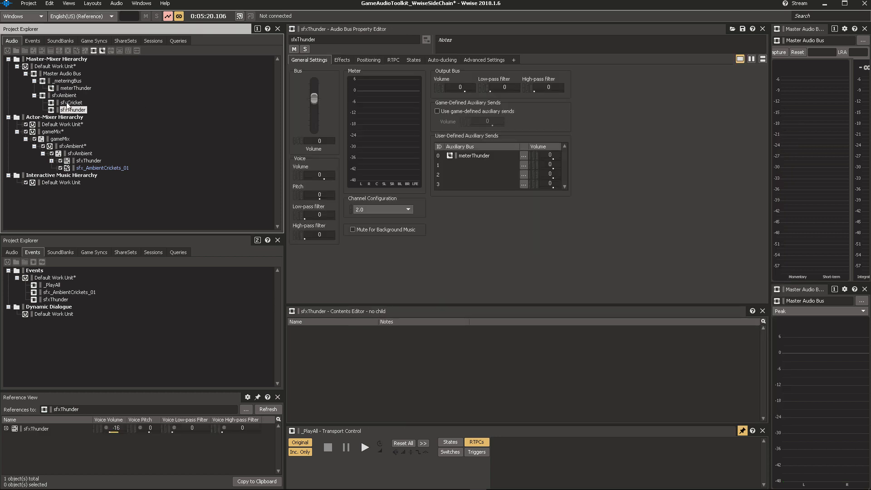
pyautogui.click(393, 60)
pyautogui.click(365, 254)
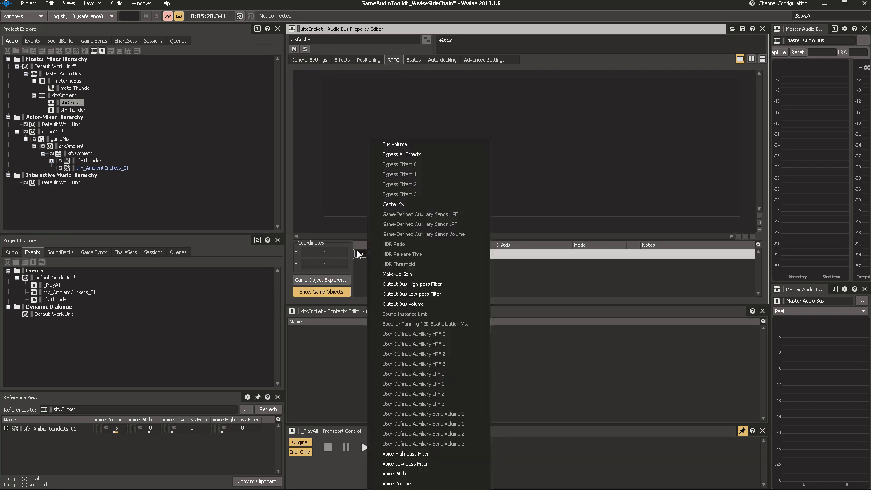
pyautogui.click(412, 483)
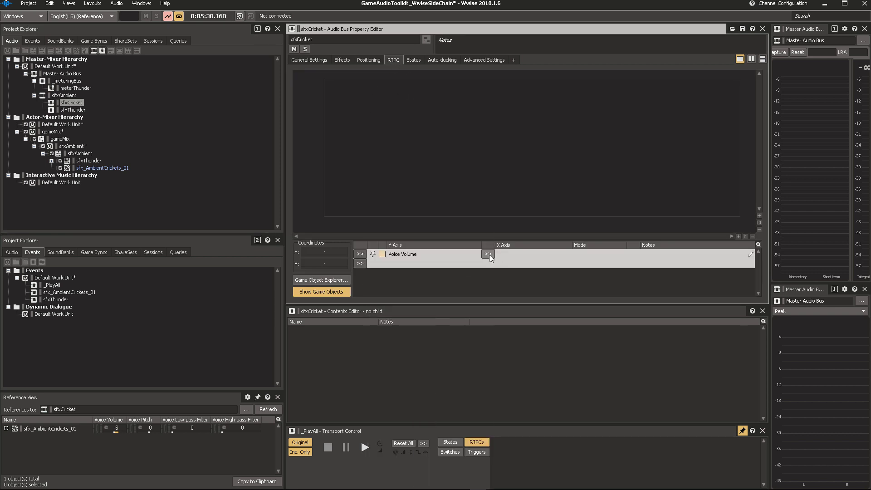
pyautogui.click(487, 254)
pyautogui.moveTo(521, 255)
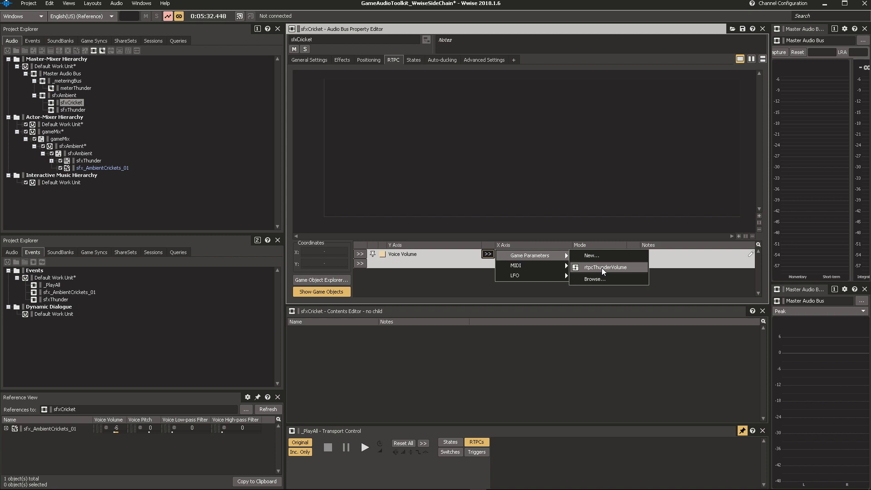
pyautogui.click(601, 268)
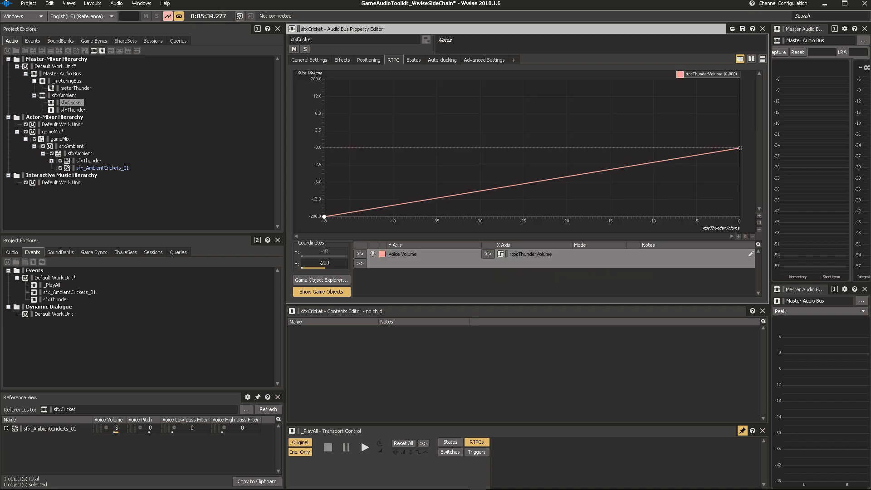
# - Shape the curve: 0 dB until about -35, dropping to -200 by -20 and staying there
pyautogui.write('0')
pyautogui.press('Return')
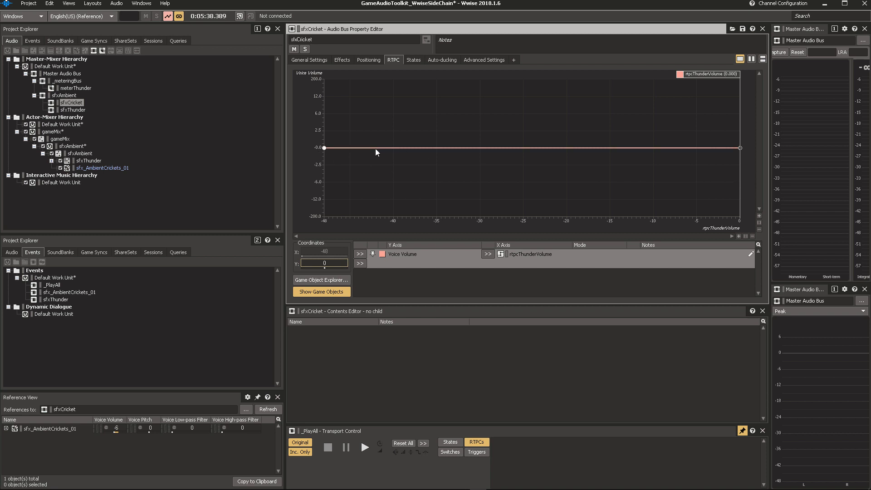
pyautogui.doubleClick(441, 148)
pyautogui.moveTo(740, 148); pyautogui.dragTo(718, 227)
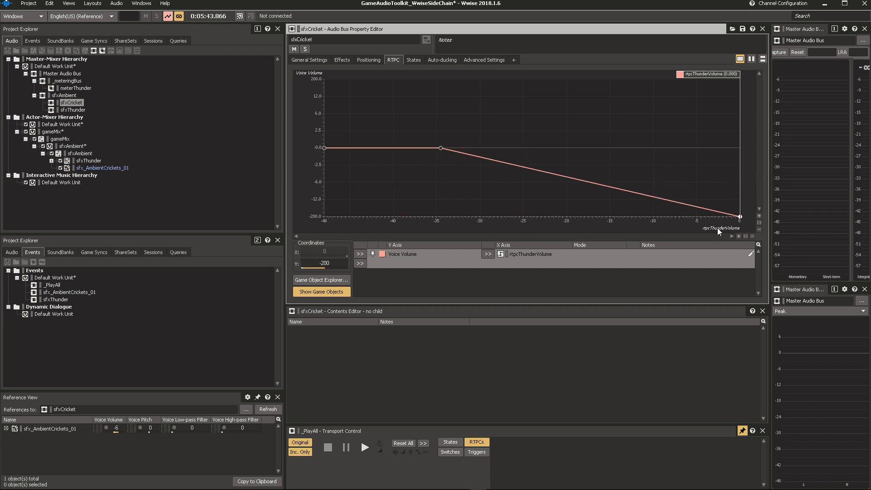
pyautogui.click(527, 169)
pyautogui.doubleClick(527, 168)
pyautogui.moveTo(527, 168); pyautogui.dragTo(565, 236)
pyautogui.click(441, 148)
pyautogui.click(377, 90)
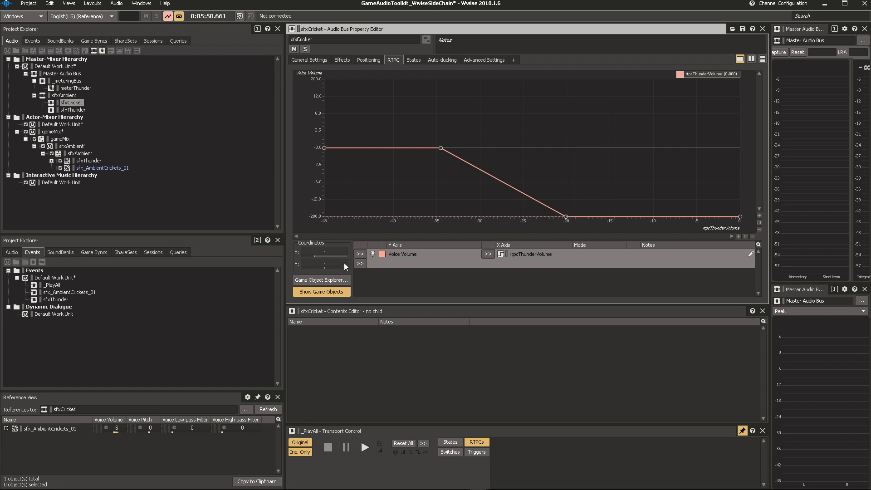
# - Show the Transport/Soundcaster game object's live parameter value on the RTPC graph
pyautogui.click(318, 284)
pyautogui.rightClick(65, 121)
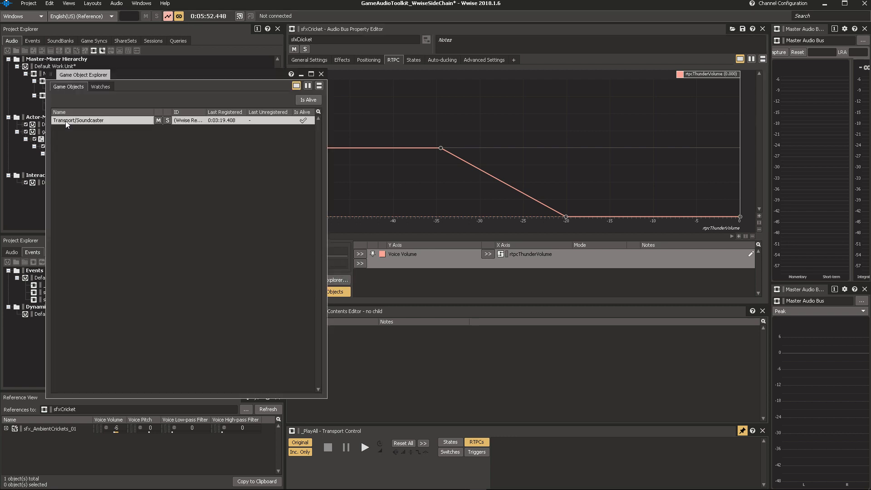
pyautogui.click(133, 139)
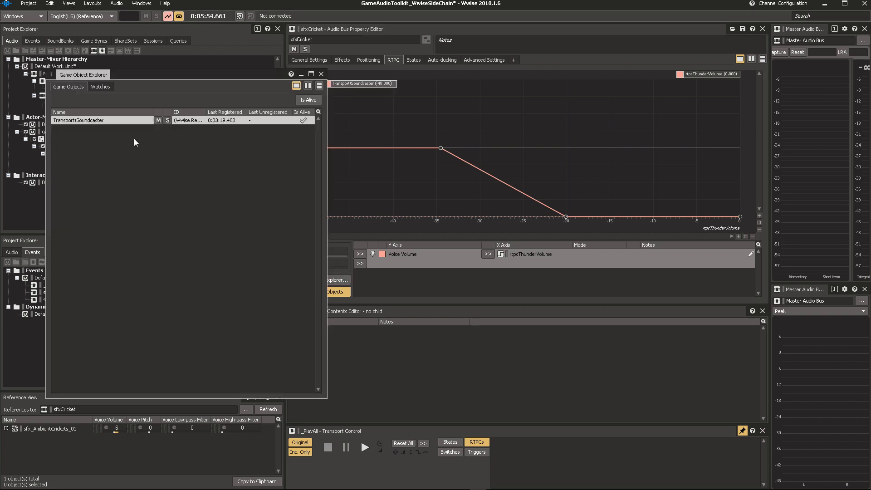
pyautogui.moveTo(257, 80); pyautogui.dragTo(236, 109)
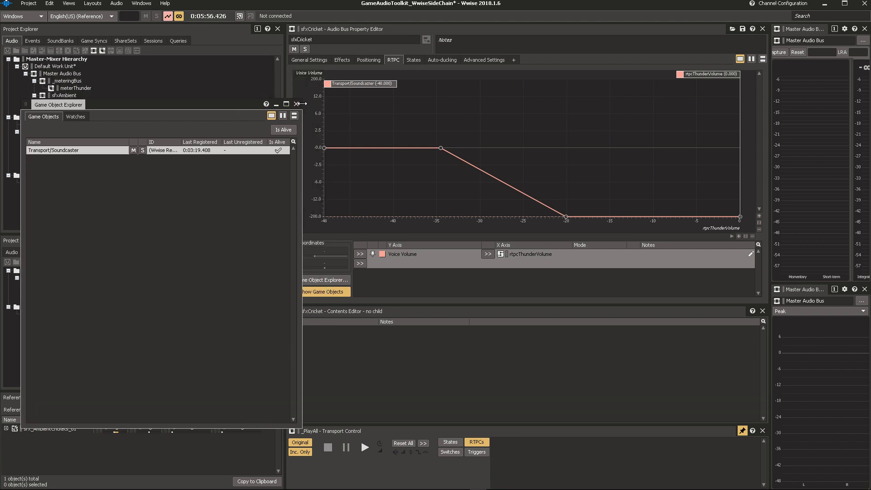
pyautogui.click(298, 103)
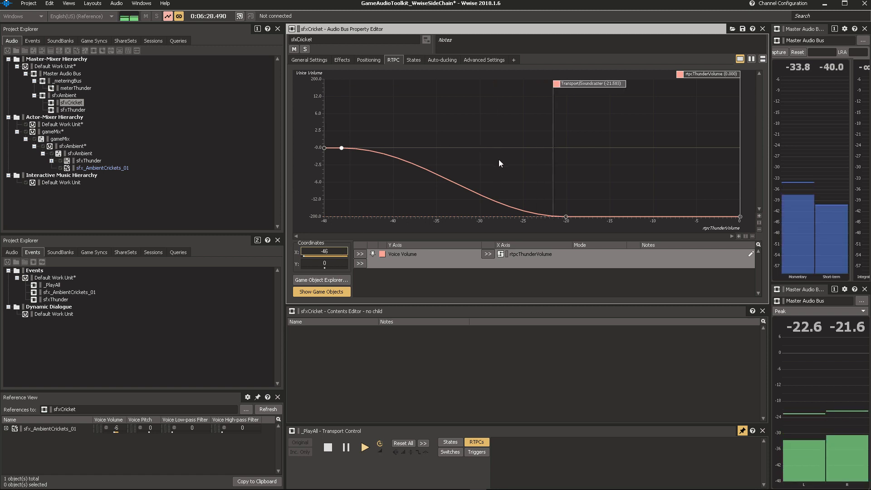
# - Raise the cricket curve's right-hand points to about -12 dB and stop playback
pyautogui.moveTo(506, 163); pyautogui.dragTo(739, 192)
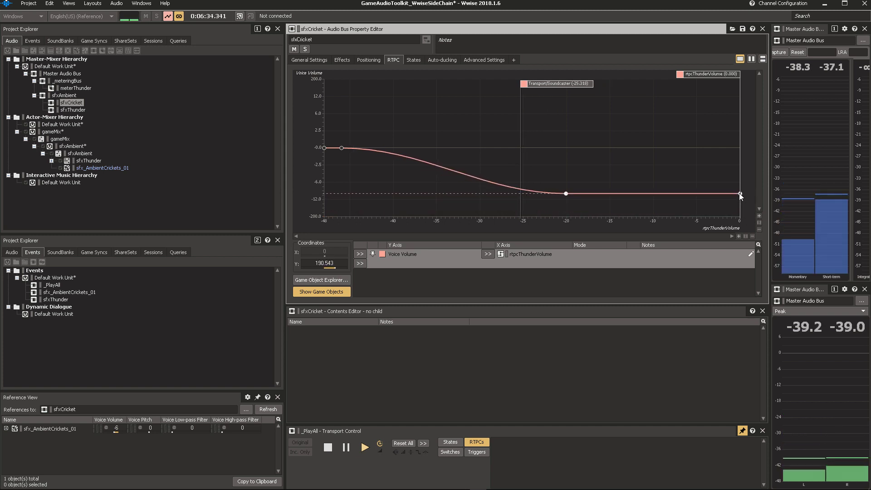
pyautogui.click(436, 211)
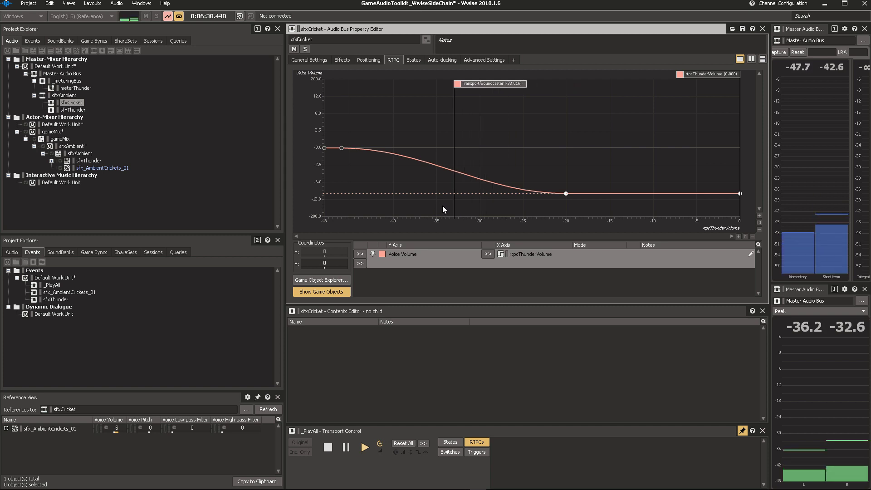
pyautogui.press('space')
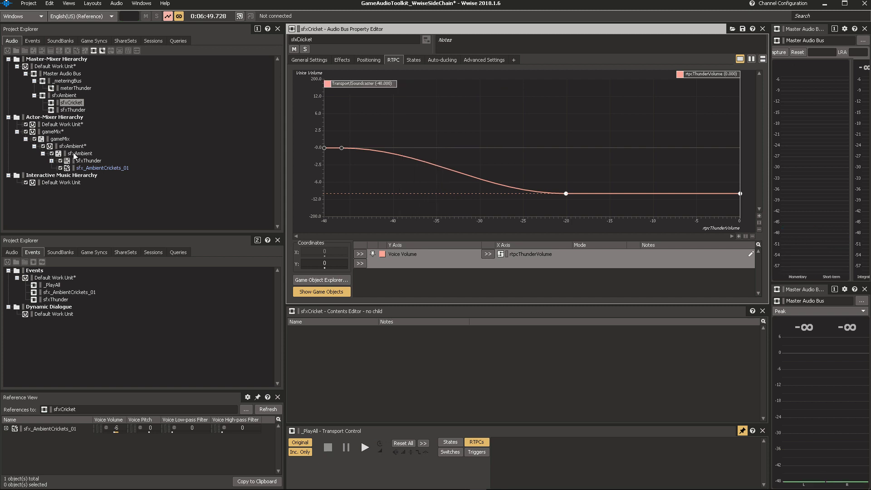
# - Import the sfx_AmbientAlarmedBird_01 sound into the sfxAmbient actor-mixer
pyautogui.rightClick(73, 153)
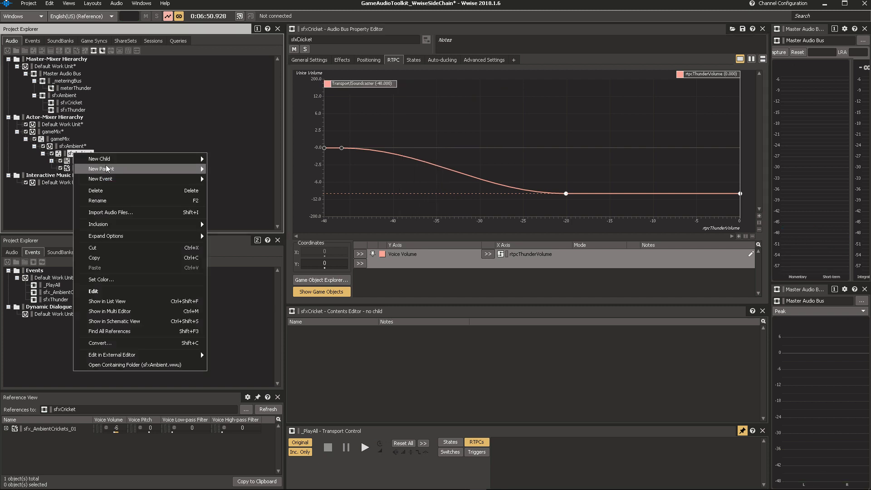
pyautogui.moveTo(115, 159)
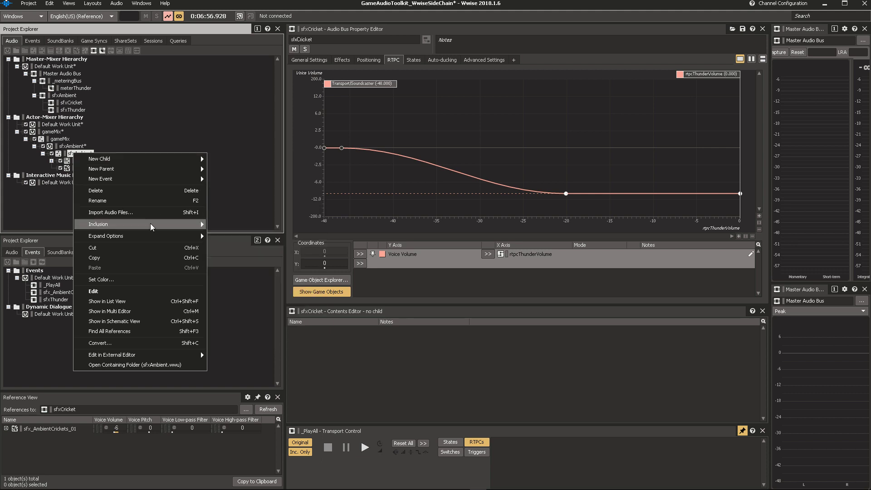
pyautogui.click(183, 118)
pyautogui.rightClick(87, 158)
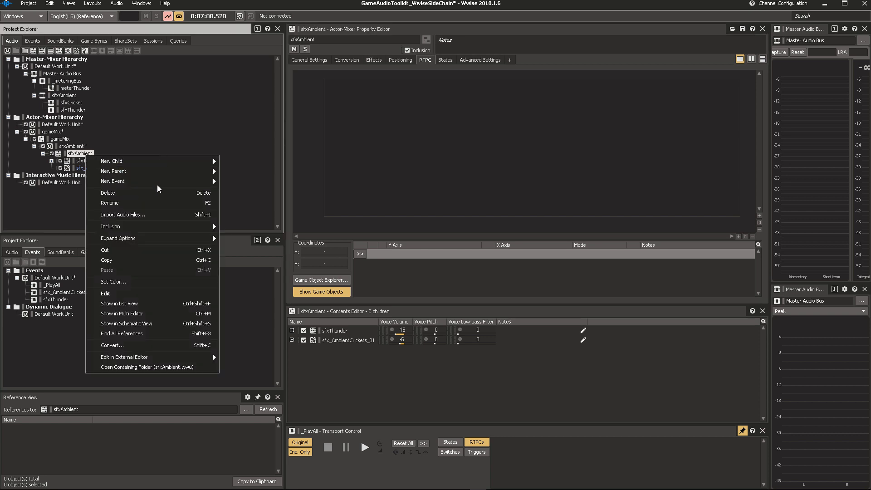
pyautogui.click(158, 214)
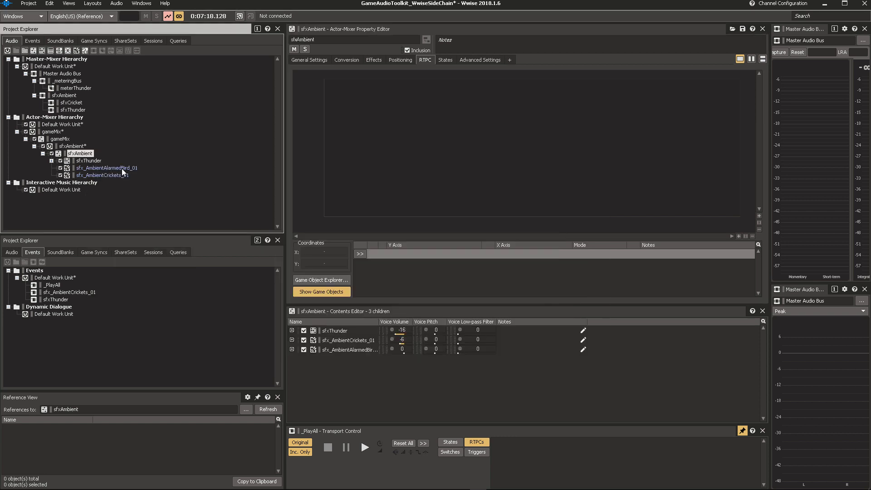
pyautogui.click(121, 168)
# - Create a Play event for the bird sound and add the sound to _PlayAll
pyautogui.rightClick(105, 177)
pyautogui.moveTo(158, 209)
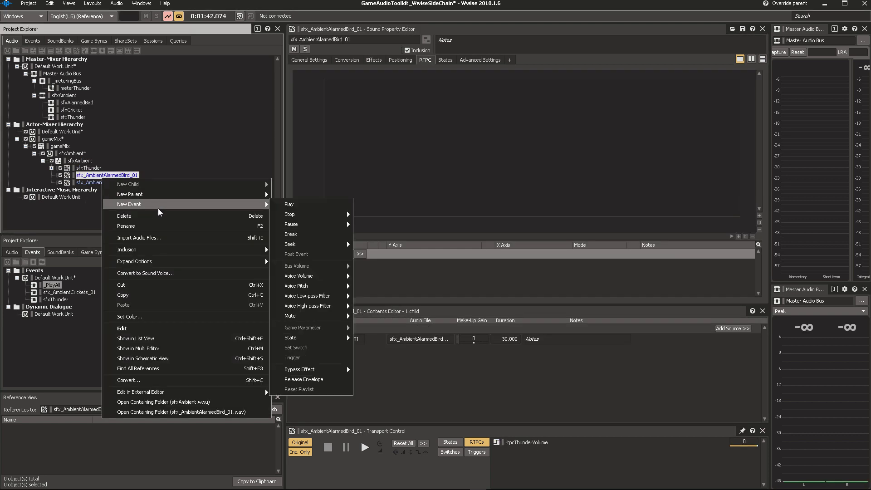
pyautogui.click(320, 208)
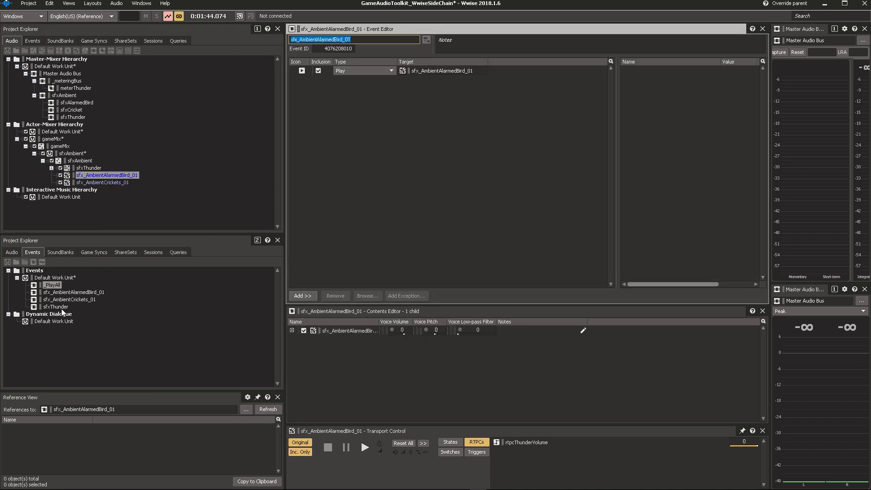
pyautogui.click(81, 305)
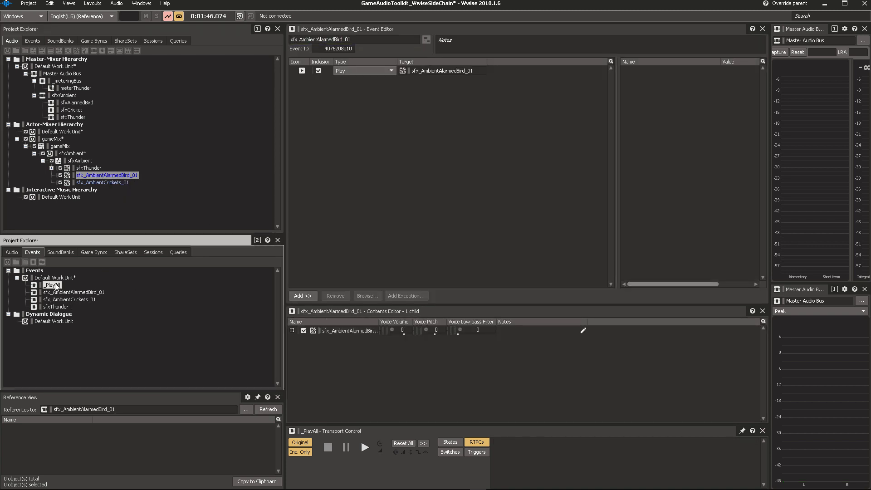
pyautogui.moveTo(72, 295); pyautogui.dragTo(427, 132)
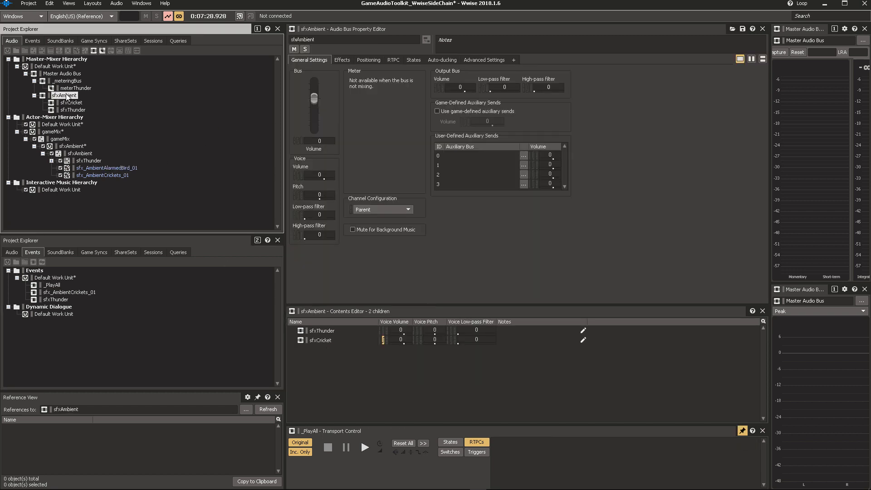
# - Create a child audio bus named sfxAlarmedBird under the sfxAmbient bus
pyautogui.rightClick(67, 95)
pyautogui.moveTo(116, 97)
pyautogui.click(158, 81)
pyautogui.rightClick(61, 97)
pyautogui.moveTo(105, 100)
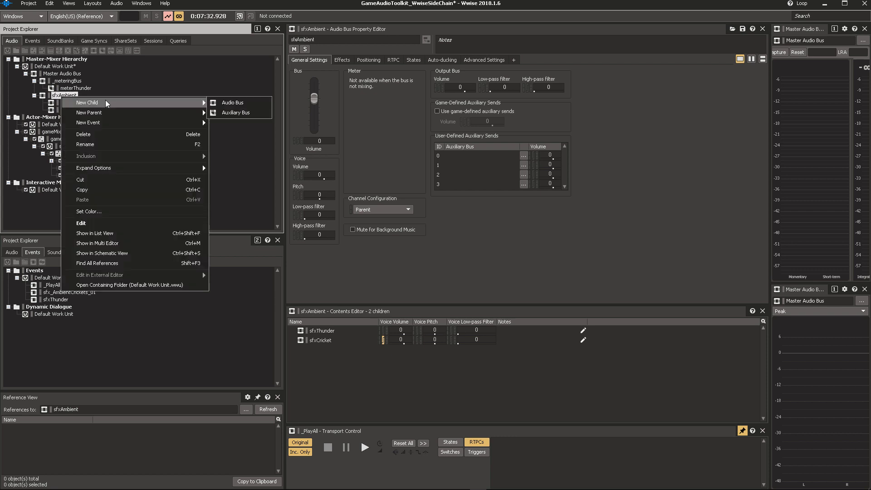
pyautogui.click(236, 103)
pyautogui.write('sfx')
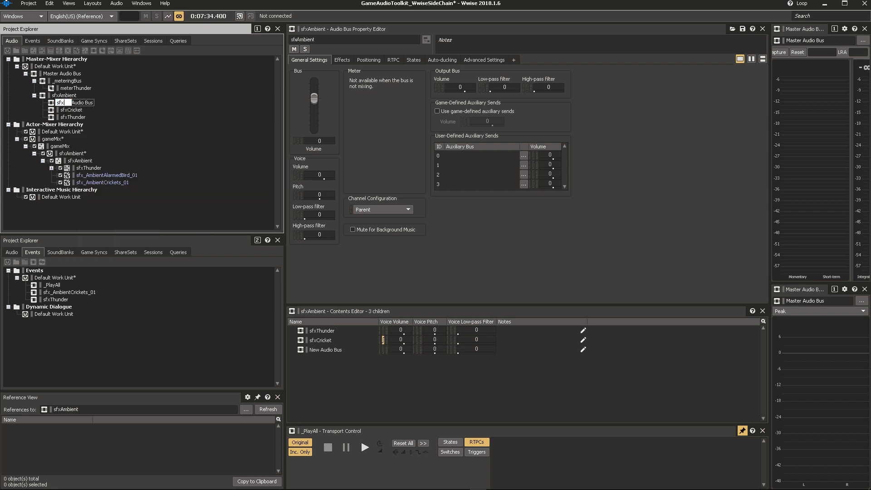
pyautogui.write('AlarmedBird')
pyautogui.press('Return')
# - Override the alarmed-bird sound's parent output and set its output bus to sfxAlarmedBird
pyautogui.click(107, 175)
pyautogui.click(350, 81)
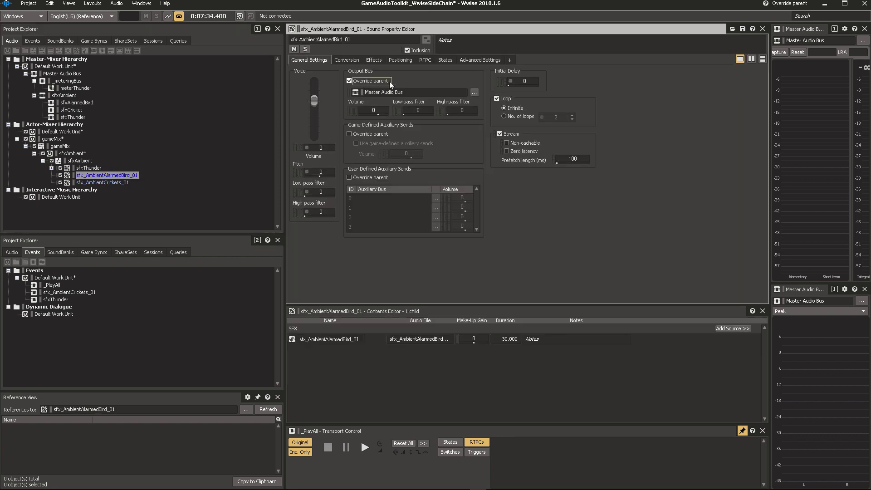
pyautogui.click(474, 92)
pyautogui.click(402, 203)
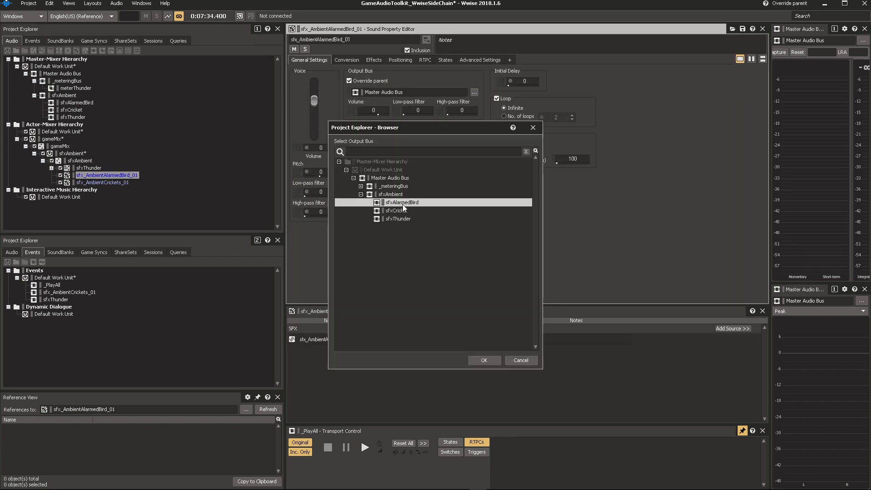
pyautogui.click(484, 360)
pyautogui.click(71, 105)
# - Shape sfxAlarmedBird's rtpcThunderVolume Voice Volume curve: -200 below about -37, 0 by -26
pyautogui.click(71, 110)
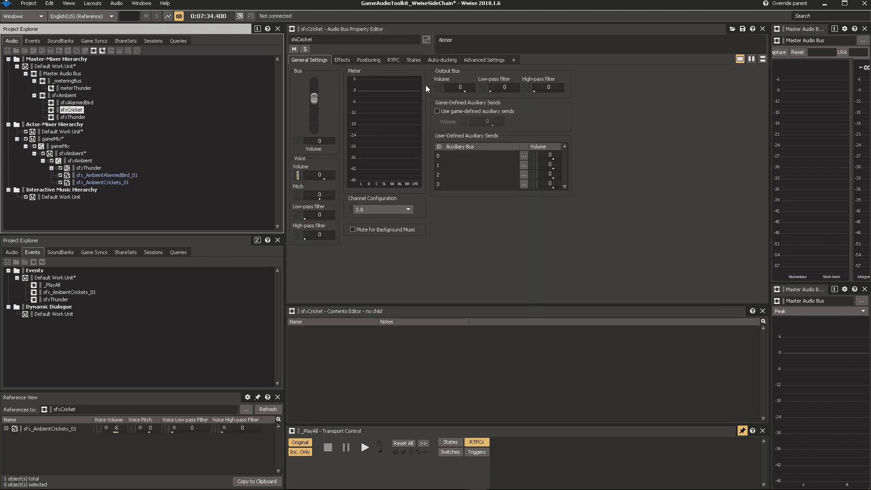
pyautogui.click(397, 60)
pyautogui.click(450, 252)
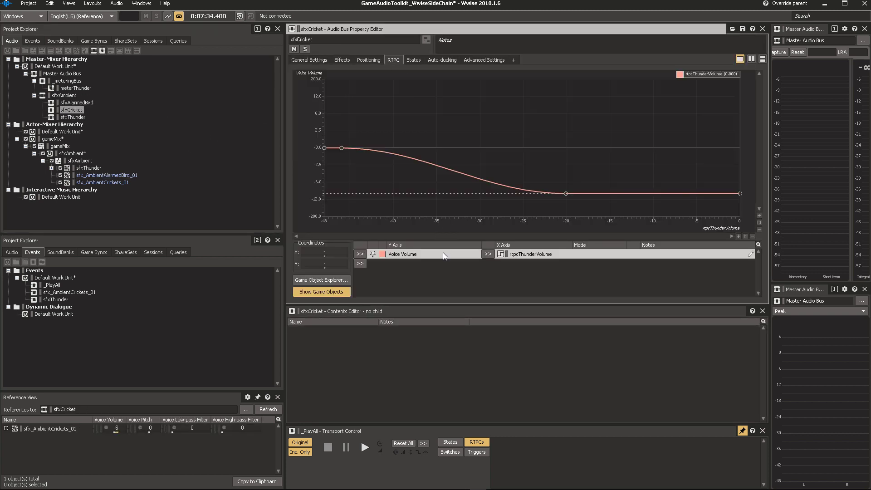
pyautogui.click(74, 103)
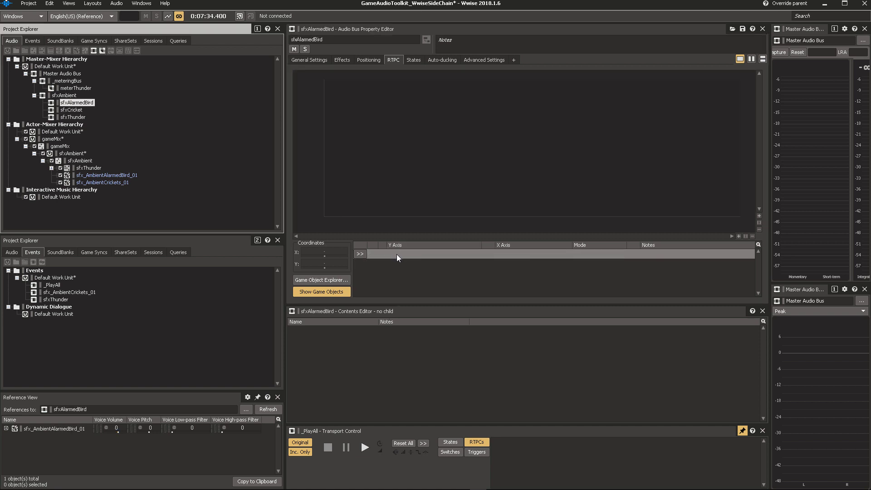
pyautogui.click(417, 254)
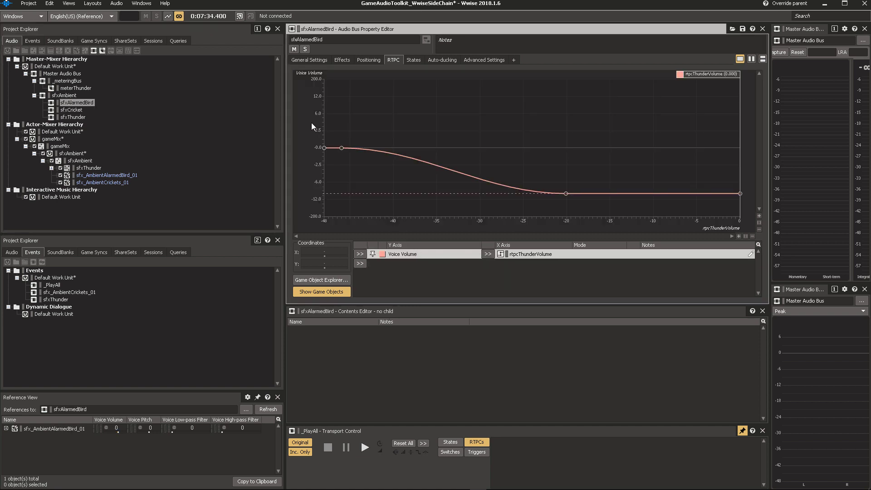
pyautogui.moveTo(314, 124); pyautogui.dragTo(336, 218)
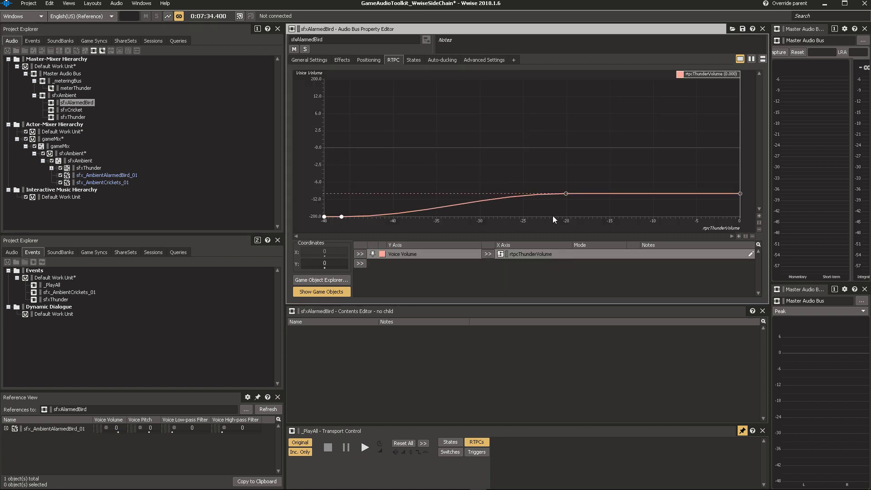
pyautogui.moveTo(551, 223); pyautogui.dragTo(736, 148)
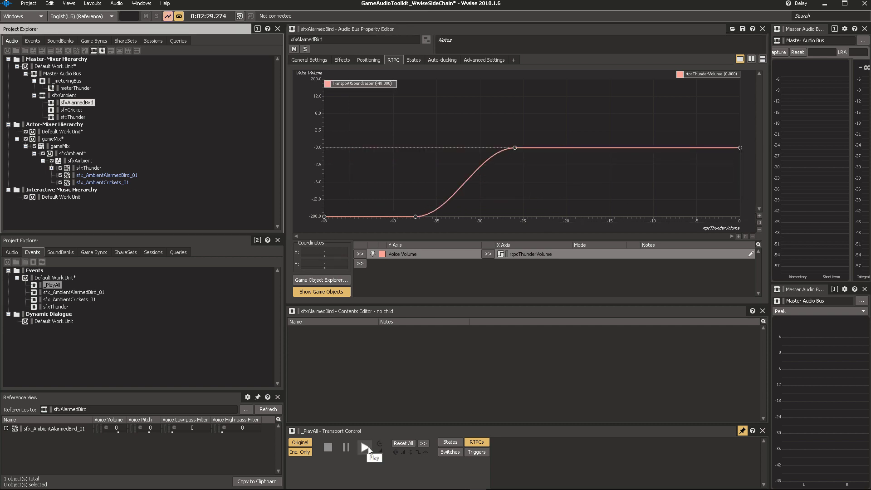
# - Play _PlayAll and lower sfx_AmbientAlarmedBird_01's Voice Volume to -17, then view the sfxAlarmedBird bus's RTPC curve
pyautogui.click(366, 448)
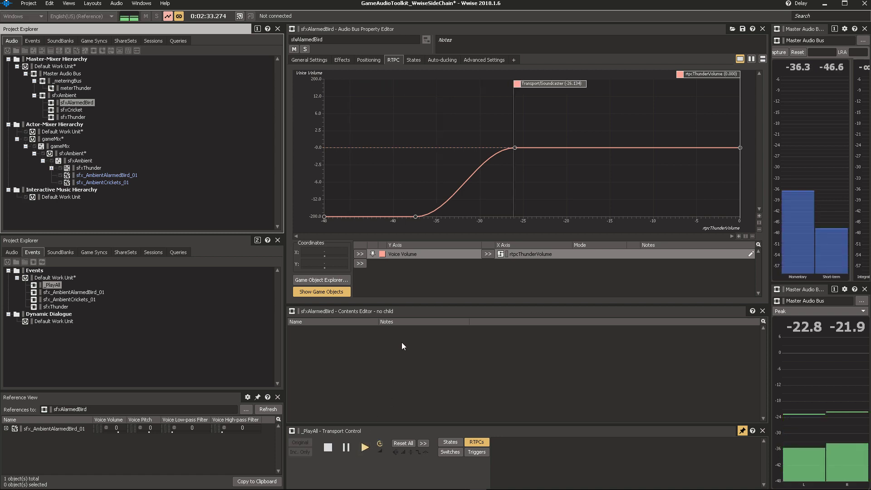
pyautogui.click(118, 175)
pyautogui.click(303, 60)
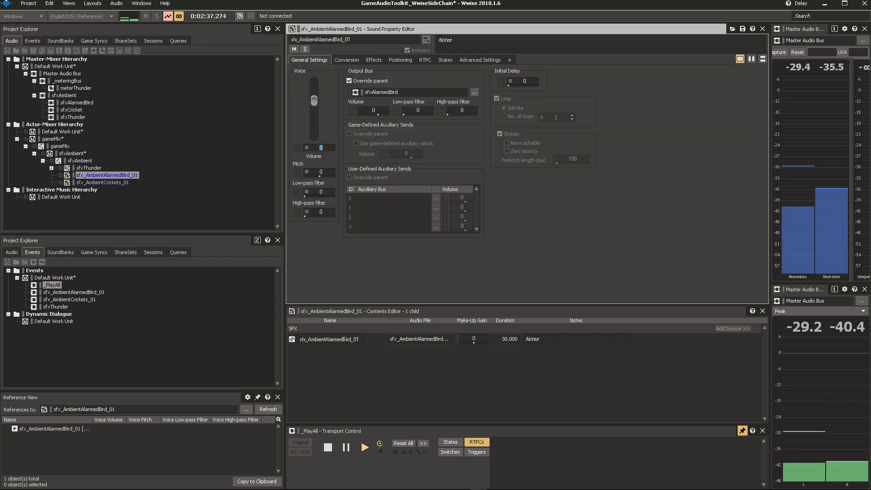
pyautogui.moveTo(314, 100); pyautogui.dragTo(314, 122)
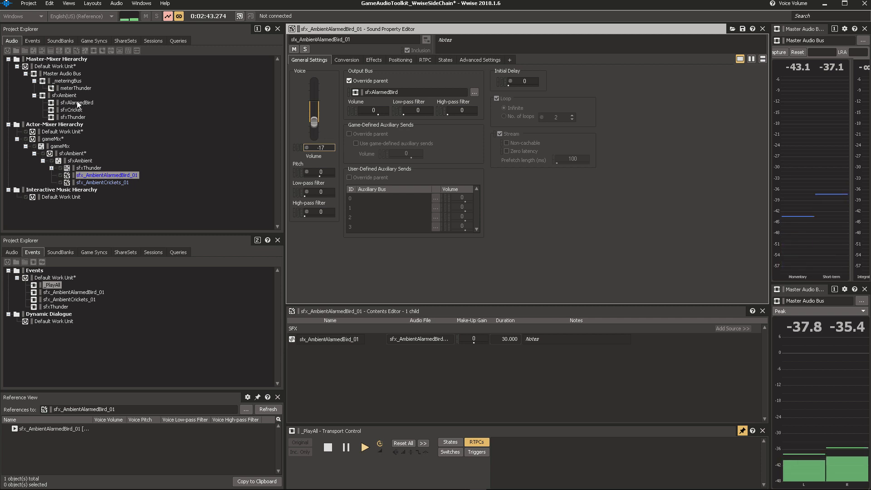
pyautogui.click(90, 102)
pyautogui.click(391, 60)
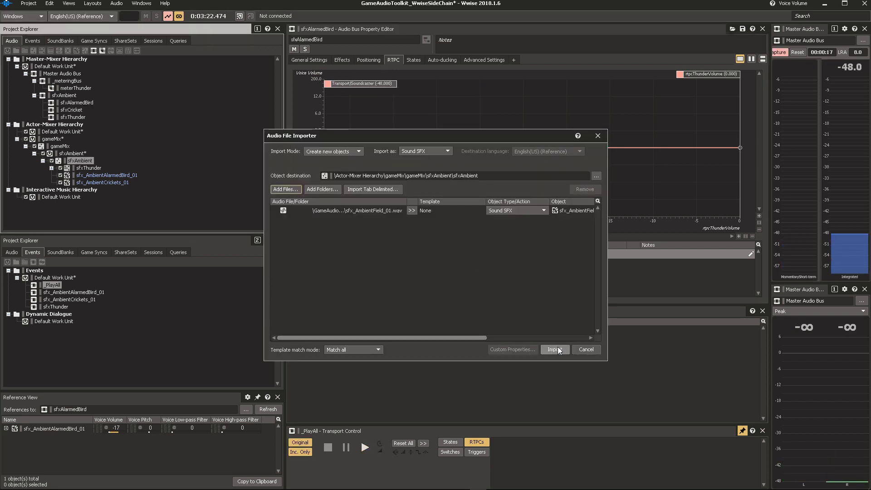
# - Import sfx_AmbientField_01 into sfxAmbient and lower its Voice Volume to -15
pyautogui.click(555, 349)
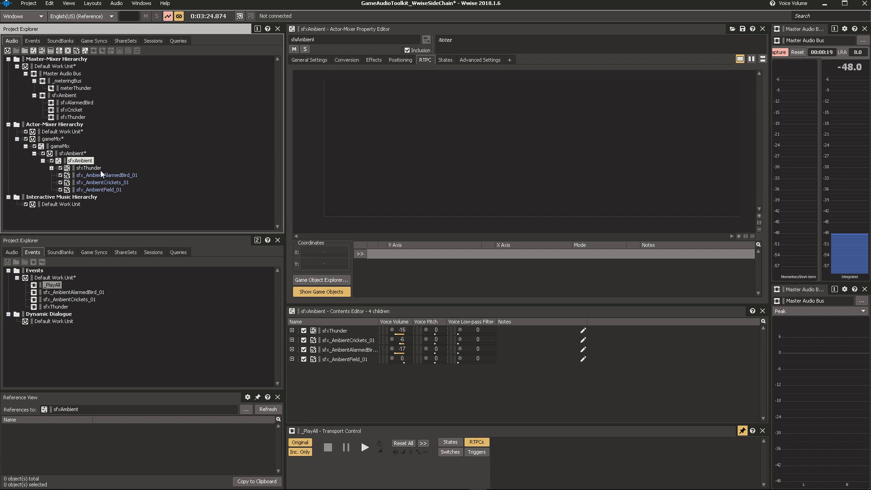
pyautogui.click(103, 189)
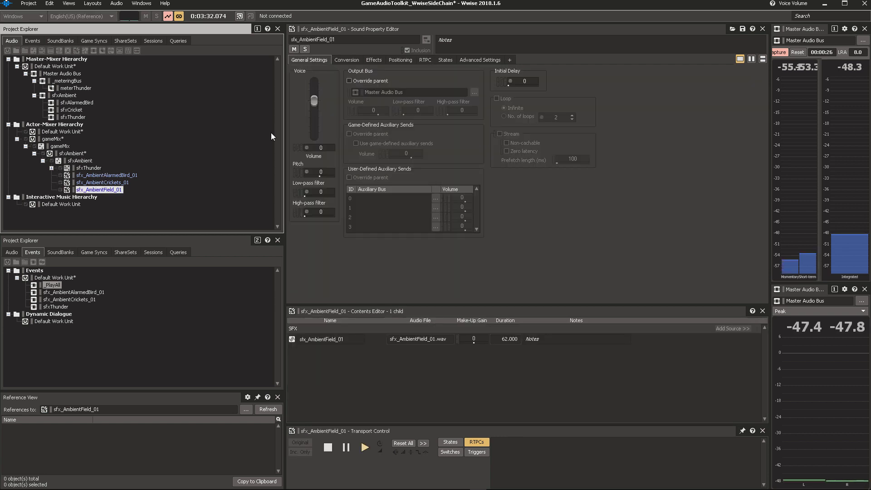
pyautogui.moveTo(314, 101); pyautogui.dragTo(314, 120)
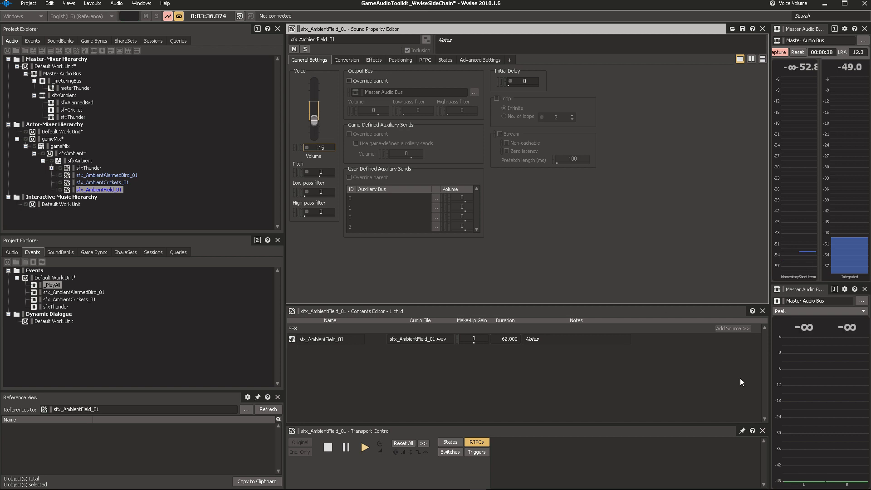
# - Create a Play event for sfx_AmbientField_01 and add it as a fourth _PlayAll action
pyautogui.rightClick(113, 190)
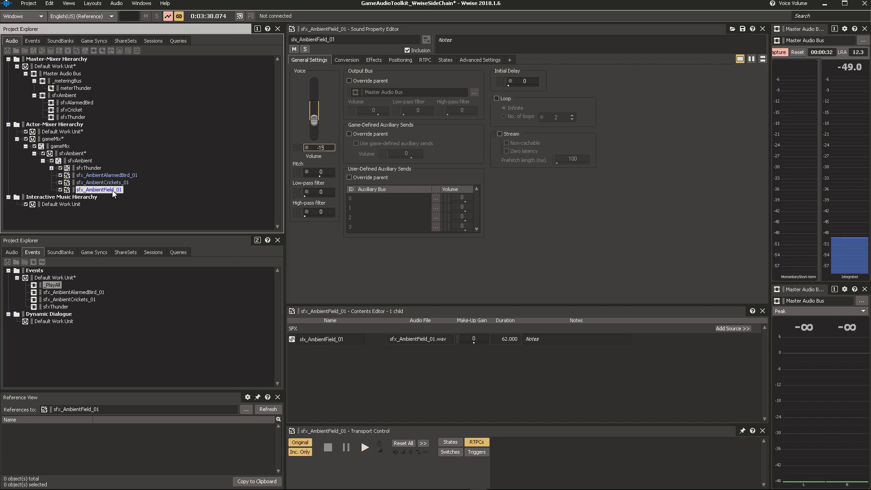
pyautogui.moveTo(168, 211)
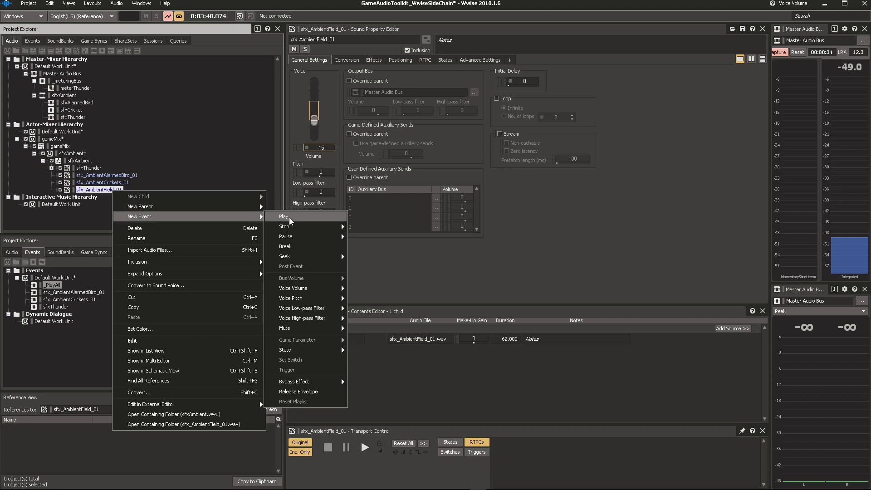
pyautogui.click(289, 217)
pyautogui.click(66, 295)
pyautogui.press('Up')
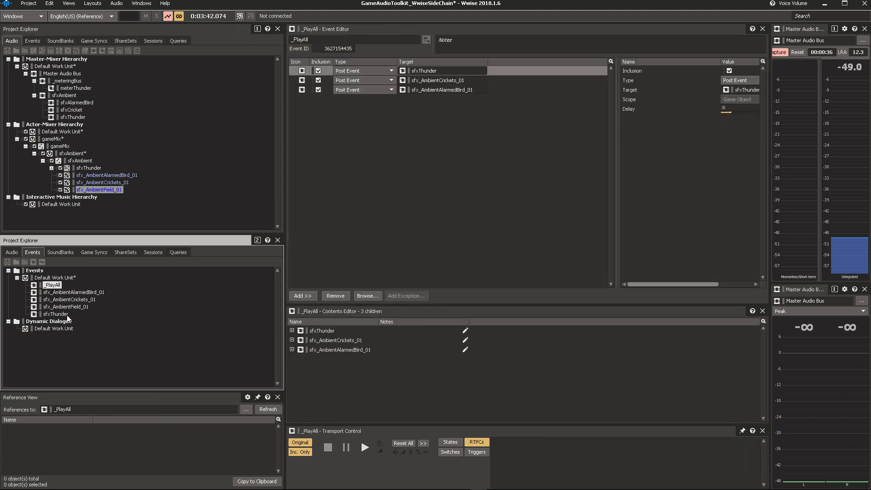
pyautogui.moveTo(77, 307); pyautogui.dragTo(443, 129)
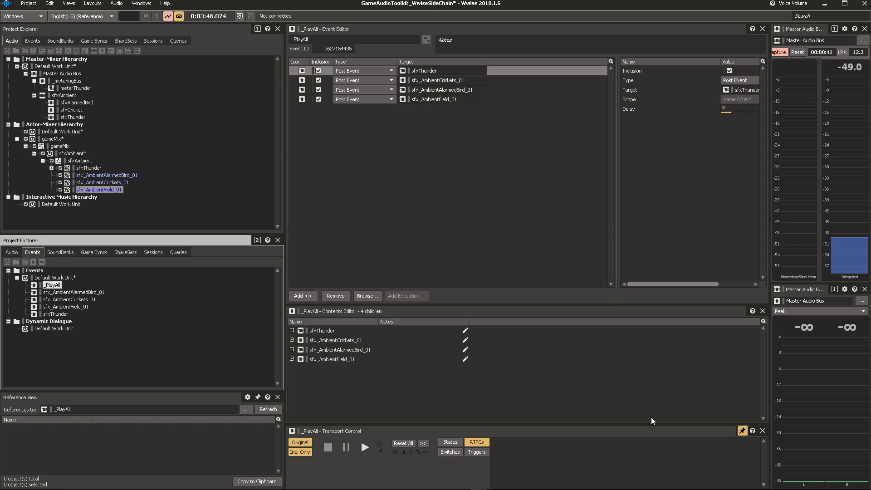
# - Audition the _PlayAll event
pyautogui.press('Down')
pyautogui.press('Up')
pyautogui.press('space')
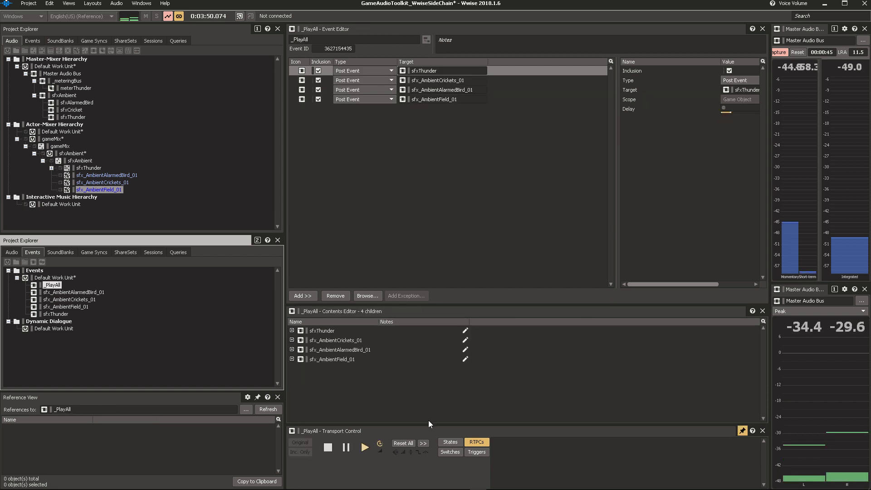
# - Import sfx_AmbientRain_01.wav as a new sound under the sfxAmbient actor-mixer
pyautogui.click(80, 161)
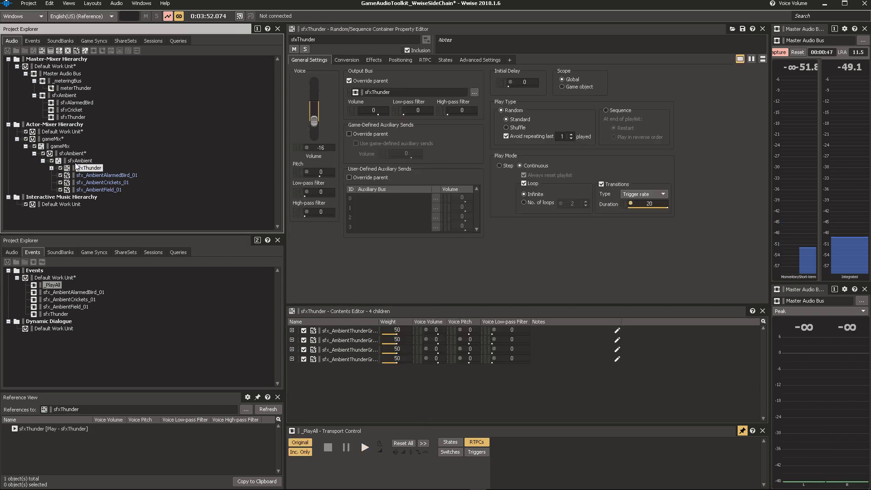
pyautogui.rightClick(88, 161)
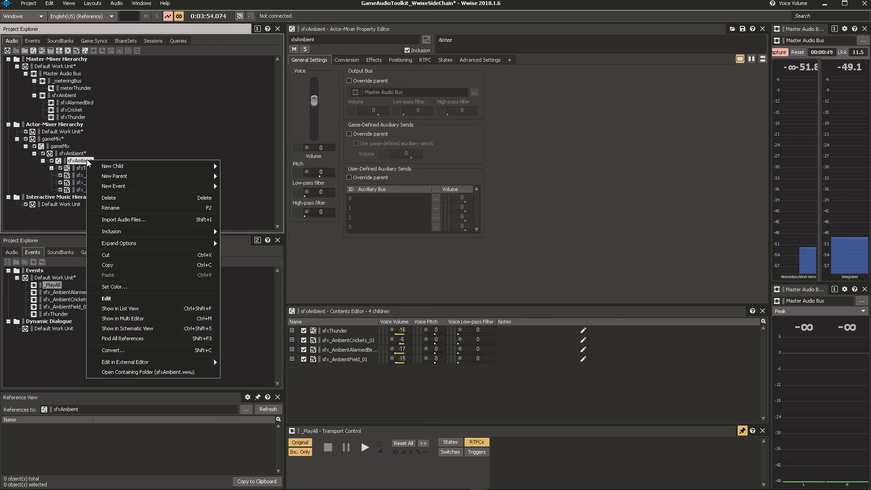
pyautogui.moveTo(145, 163)
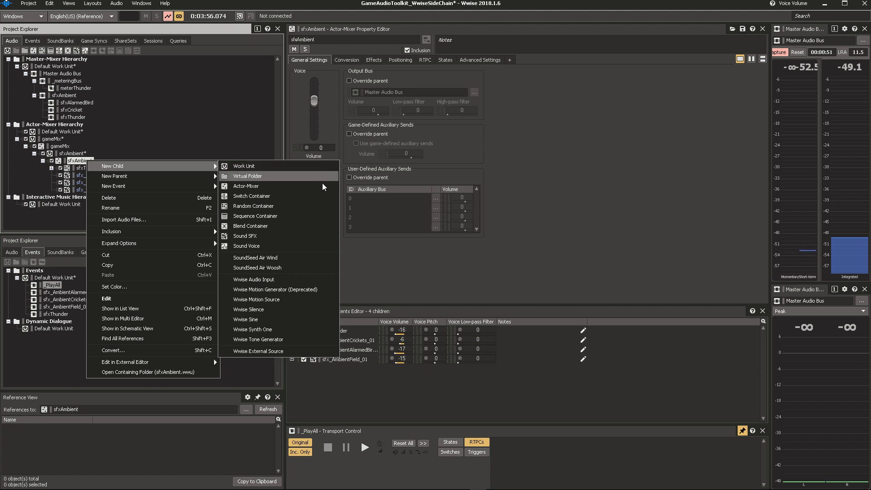
pyautogui.click(176, 221)
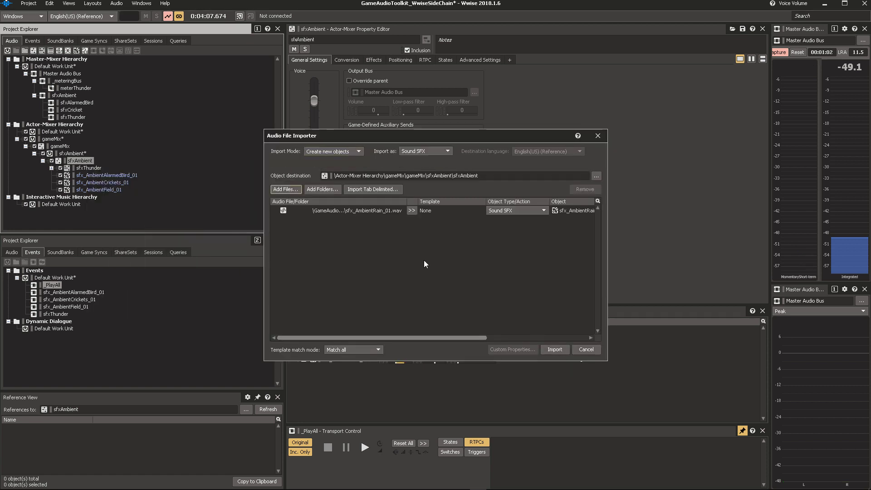
pyautogui.click(554, 350)
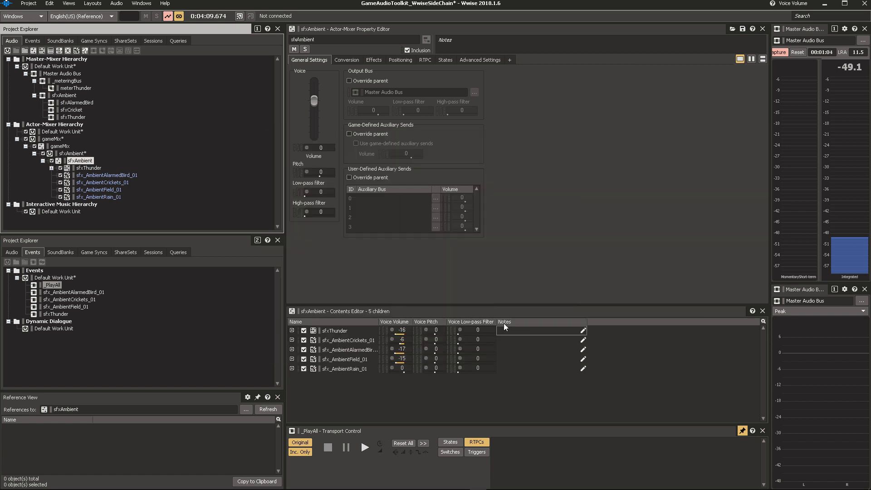
# - Create a Play event for sfx_AmbientRain_01 and add it as a fifth _PlayAll action
pyautogui.click(104, 198)
pyautogui.rightClick(108, 201)
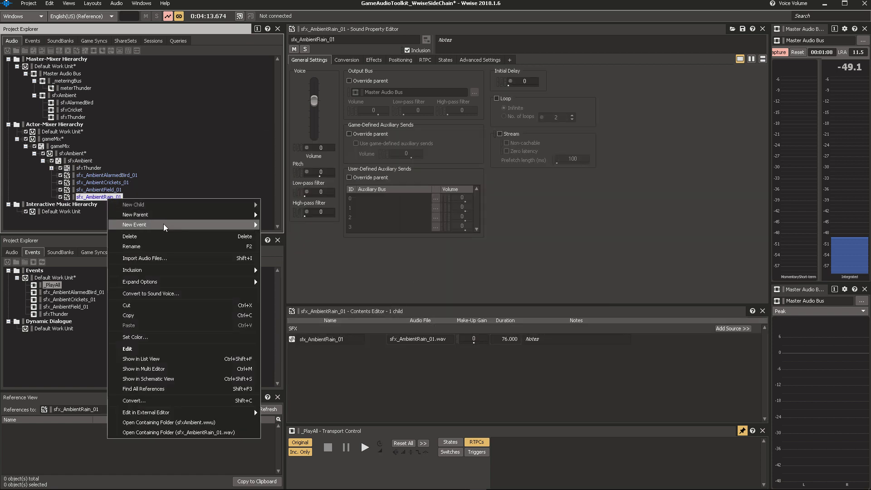
pyautogui.moveTo(164, 224)
pyautogui.click(301, 226)
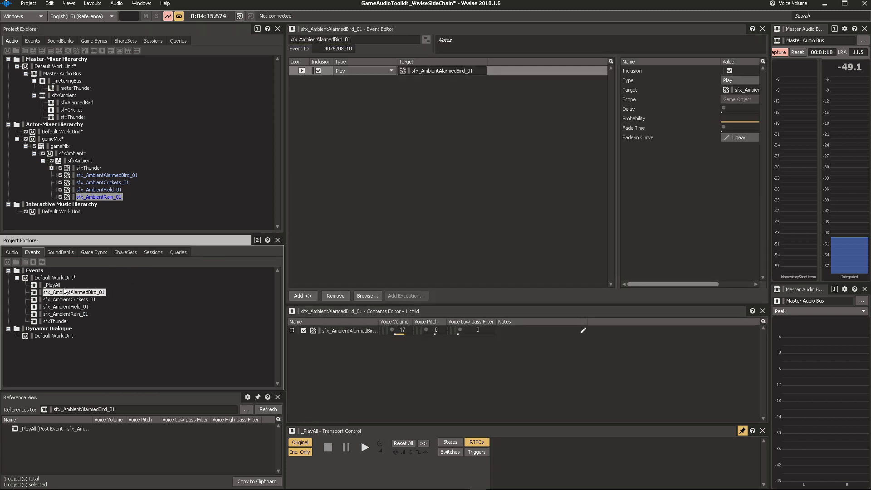
pyautogui.click(53, 285)
pyautogui.moveTo(81, 315); pyautogui.dragTo(434, 147)
pyautogui.click(62, 292)
pyautogui.click(53, 285)
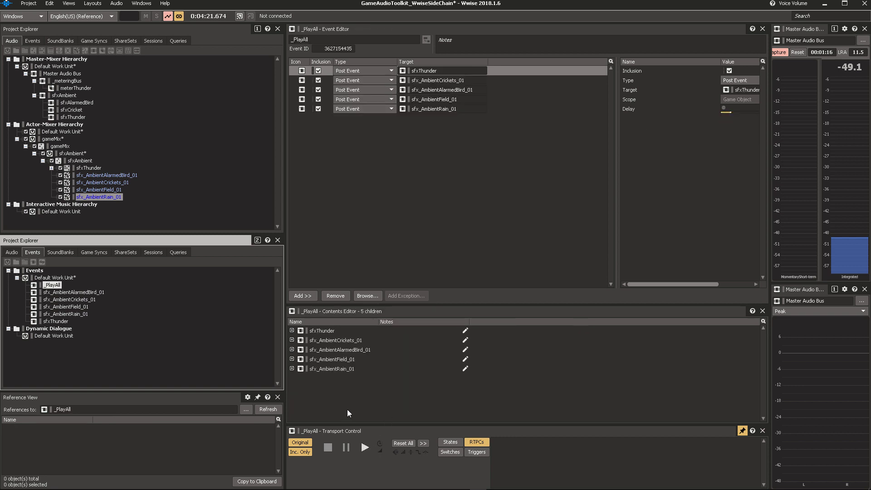
# - Play the rain sound and raise its Voice Volume to -3
pyautogui.click(123, 189)
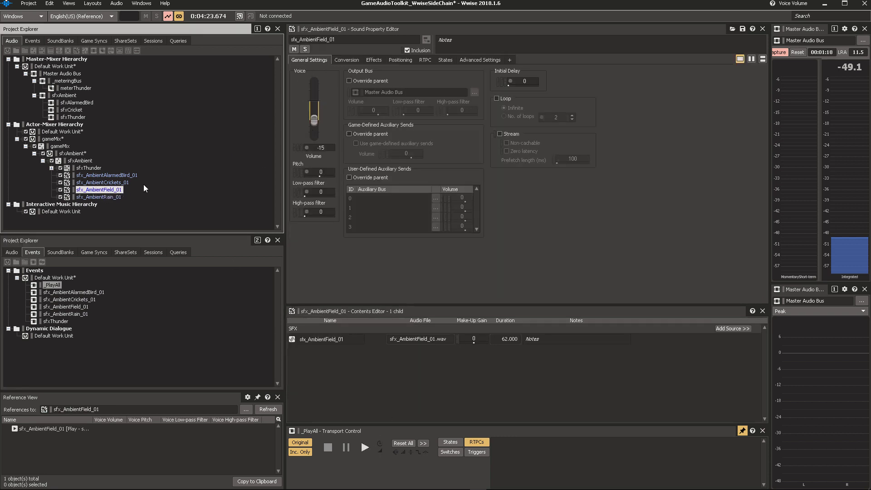
pyautogui.click(105, 197)
pyautogui.click(364, 448)
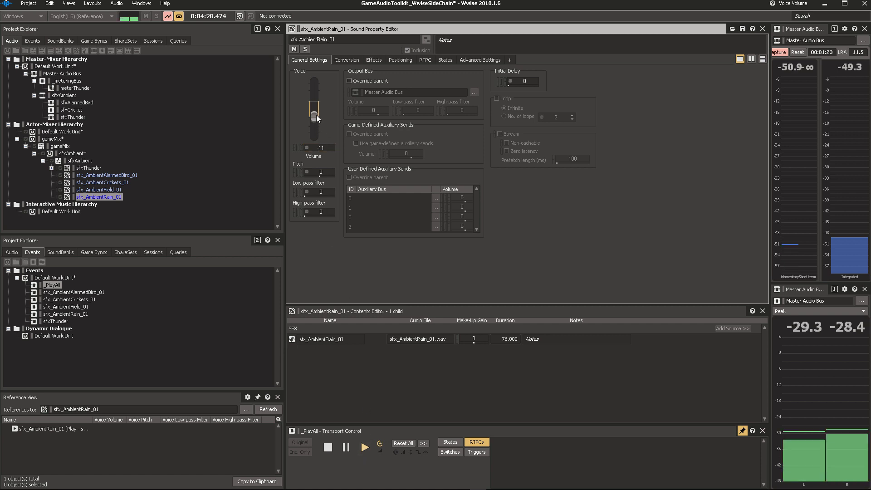
pyautogui.moveTo(317, 118); pyautogui.dragTo(315, 104)
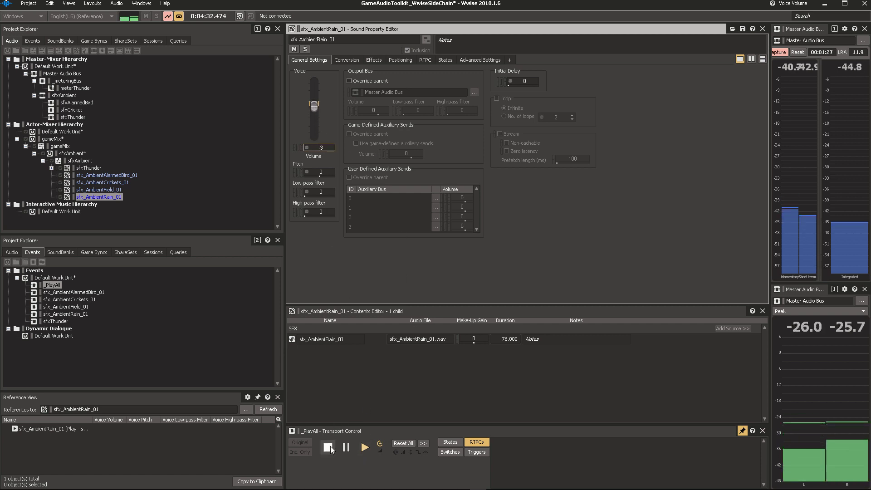
# - Stop playback and add a child audio bus named sfxRain under the sfxAmbient bus
pyautogui.rightClick(330, 450)
pyautogui.click(328, 452)
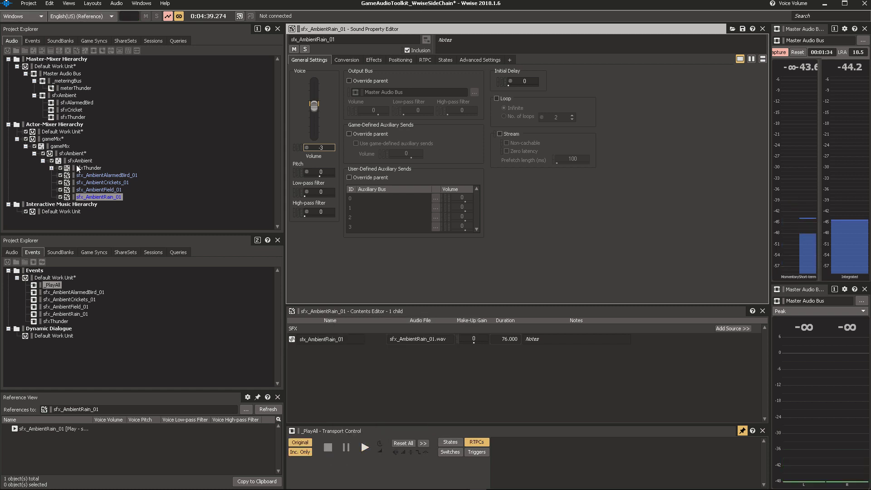
pyautogui.rightClick(64, 96)
pyautogui.moveTo(113, 99)
pyautogui.click(270, 100)
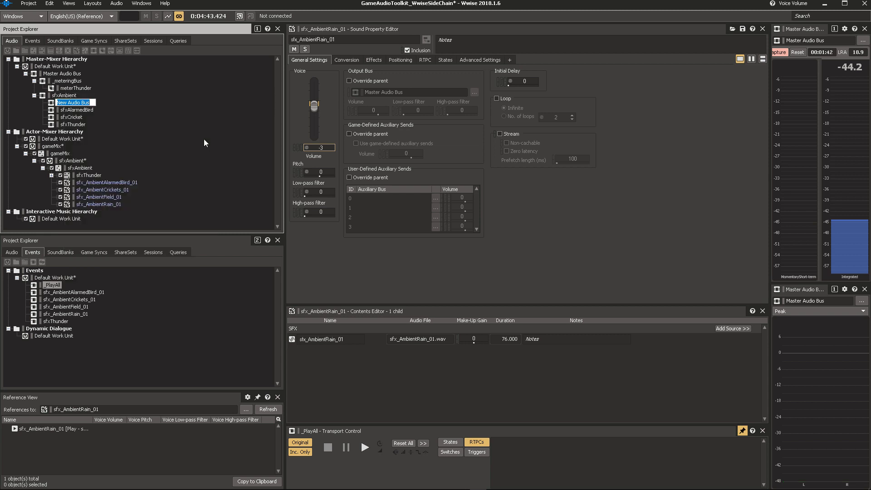
pyautogui.write('sfxRain')
pyautogui.press('Return')
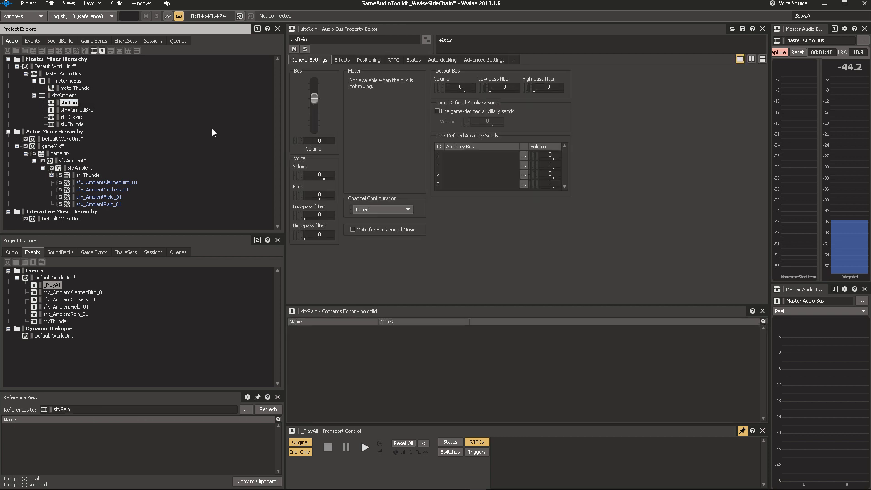
pyautogui.click(115, 205)
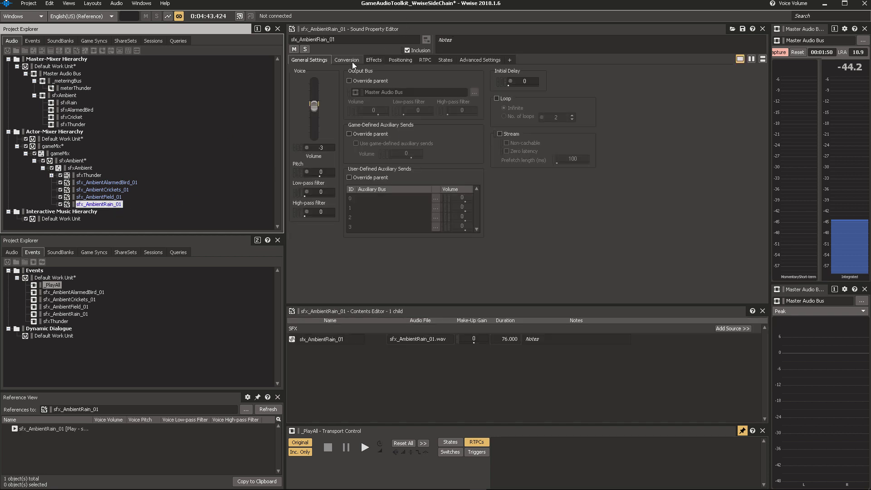
# - Override the rain sound's parent output and route it to the sfxRain bus
pyautogui.click(358, 81)
pyautogui.click(474, 92)
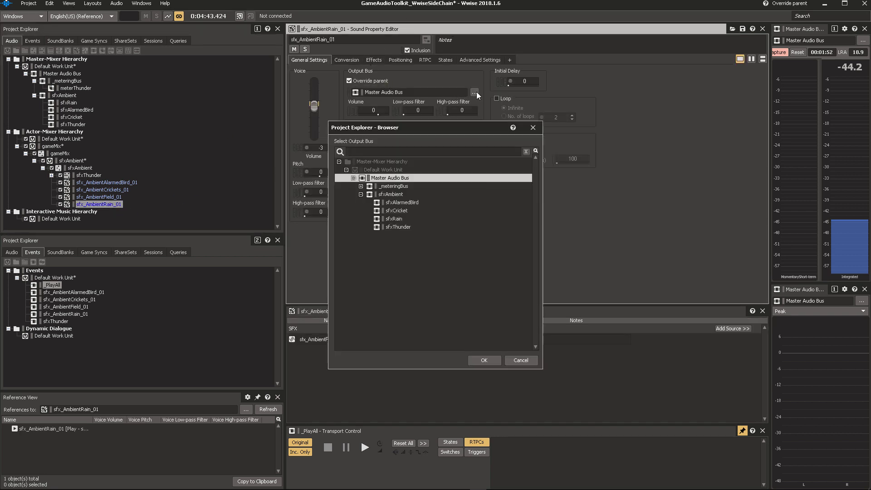
pyautogui.click(395, 219)
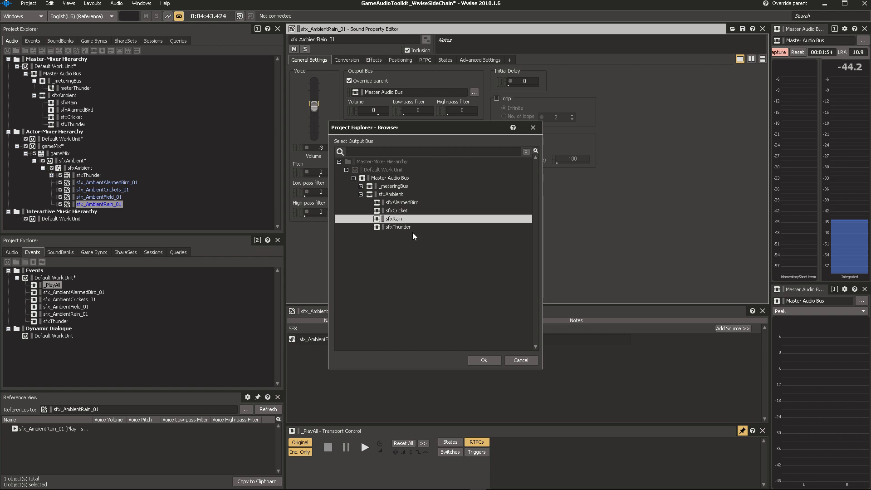
pyautogui.click(485, 359)
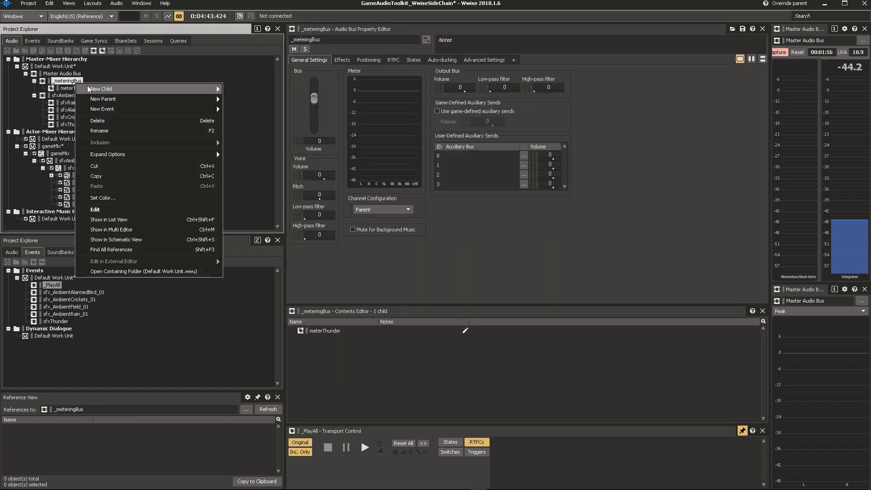
# - Create an auxiliary bus named meterRain under _meteringBus
pyautogui.moveTo(92, 89)
pyautogui.click(239, 99)
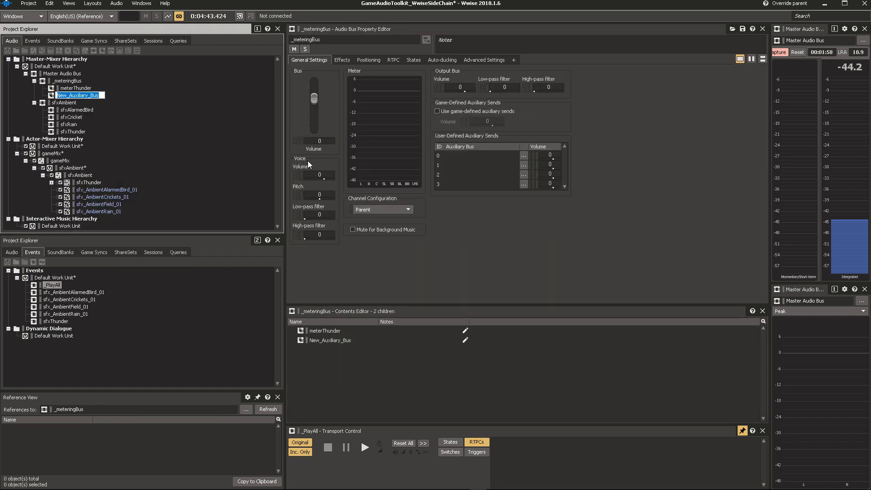
pyautogui.write('meterRain')
pyautogui.press('Return')
# - Set sfxRain's auxiliary send to meterRain and choose an effect for meterRain's first slot
pyautogui.click(69, 124)
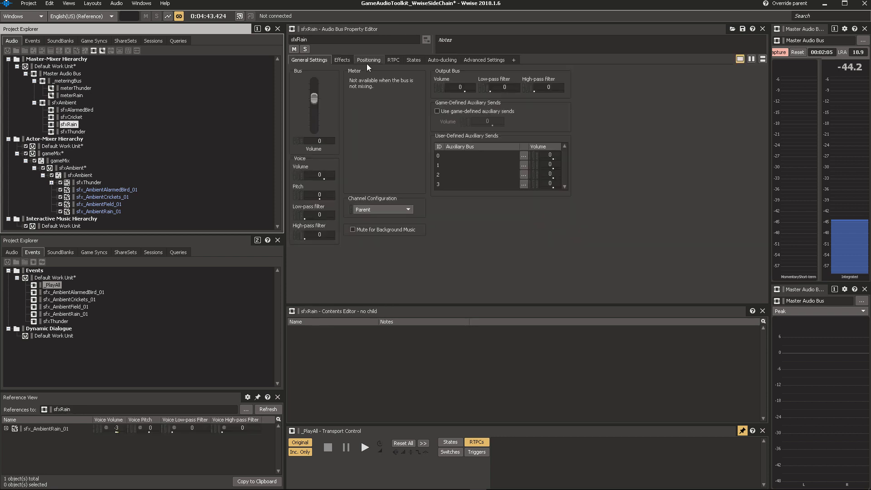
pyautogui.click(523, 155)
pyautogui.doubleClick(475, 198)
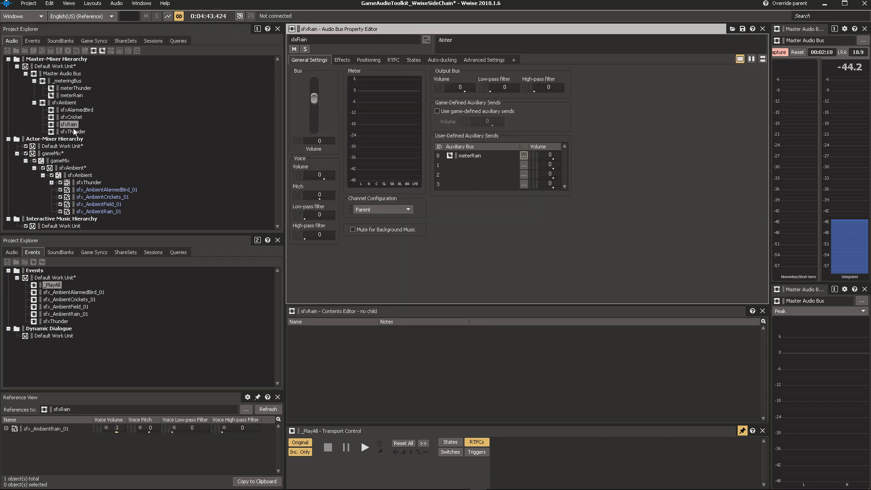
pyautogui.click(71, 95)
pyautogui.click(342, 60)
pyautogui.click(307, 107)
# - Create a Wwise Meter effect named meterRain with Attack 5 and Release 10
pyautogui.moveTo(400, 306)
pyautogui.click(467, 306)
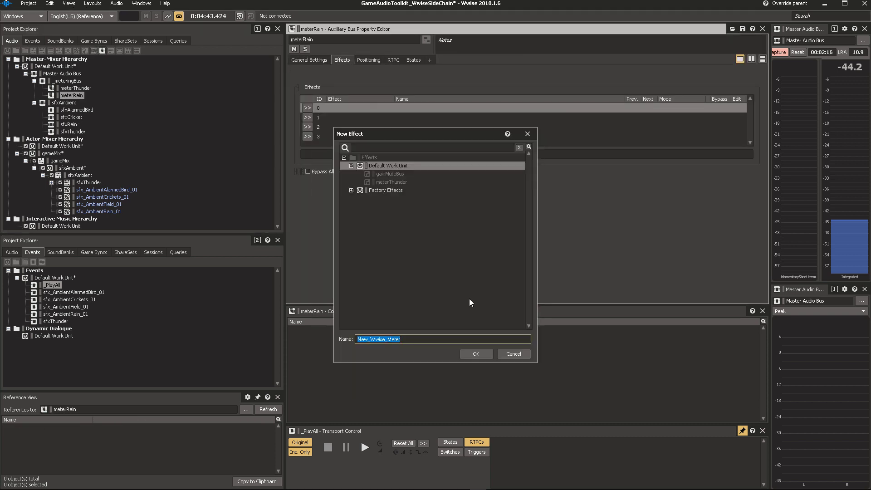
pyautogui.write('meterRain')
pyautogui.press('Return')
pyautogui.click(738, 108)
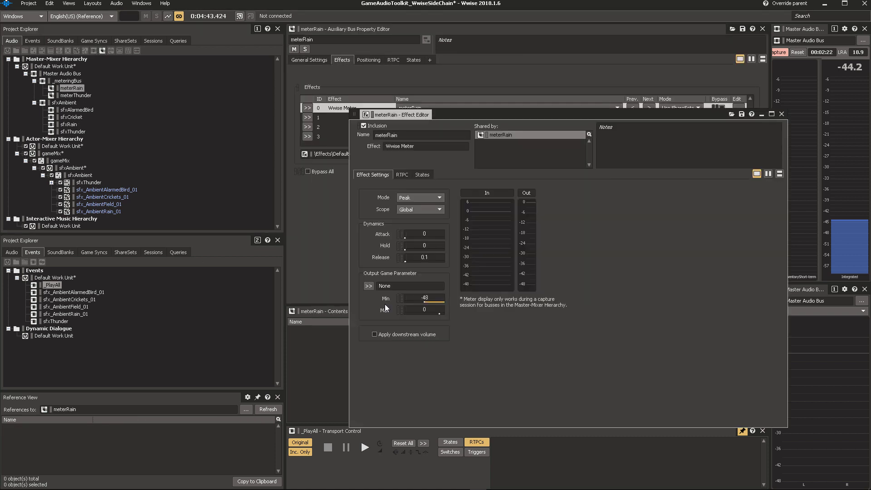
pyautogui.write('5')
pyautogui.press('Return')
pyautogui.click(423, 260)
pyautogui.write('10')
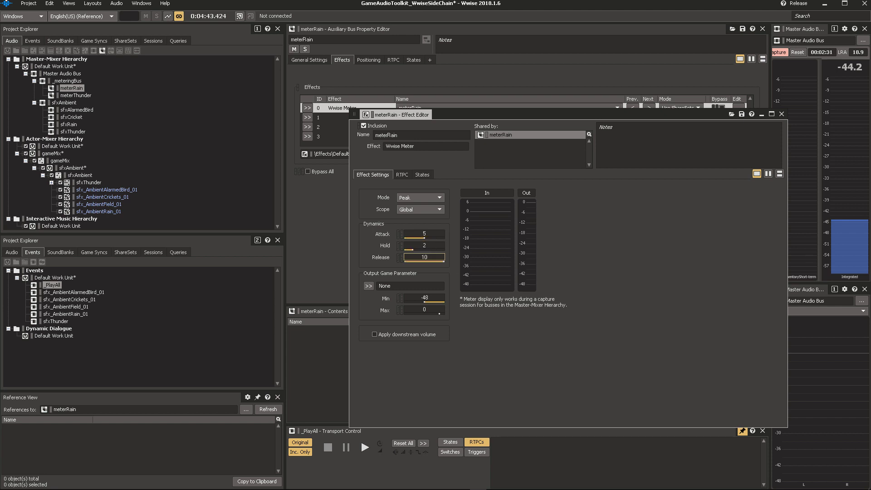
# - Output the meter to a new rtpcRainVolume game parameter in Default Work Unit and close the editor
pyautogui.click(368, 286)
pyautogui.click(410, 307)
pyautogui.click(482, 189)
pyautogui.press('Tab')
pyautogui.write('r')
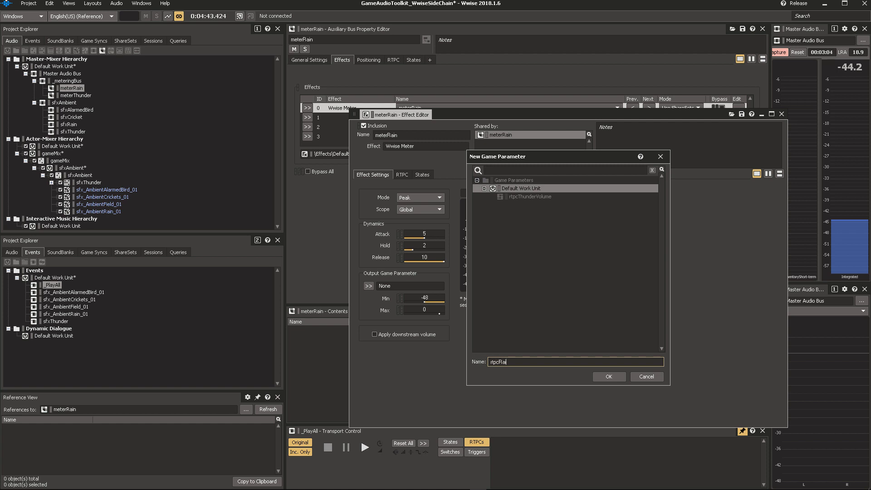
pyautogui.write('tpcRainVolume')
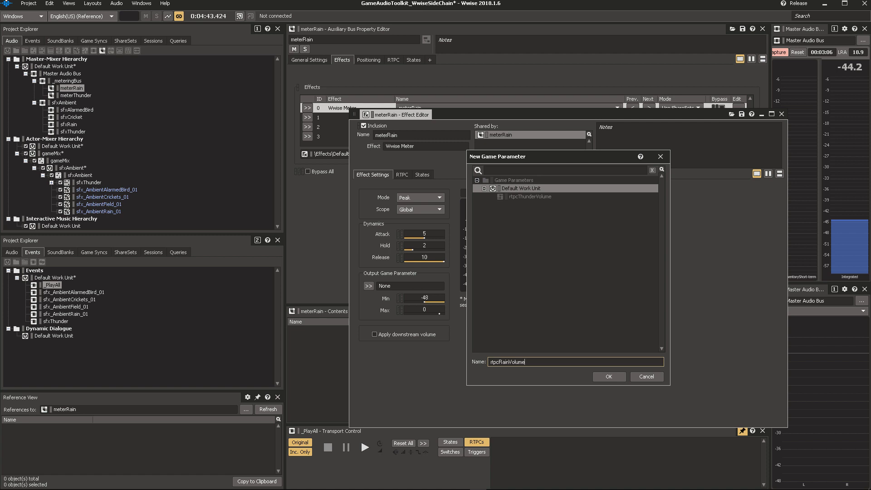
pyautogui.click(609, 377)
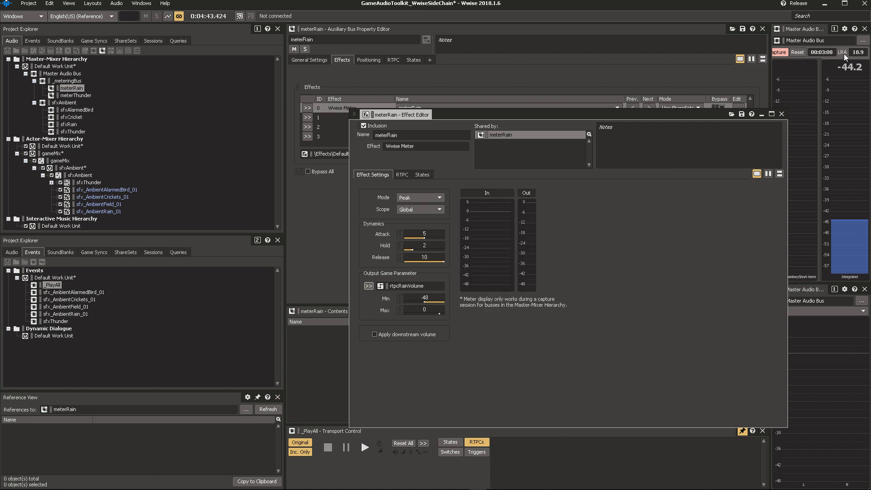
pyautogui.click(782, 115)
pyautogui.click(72, 89)
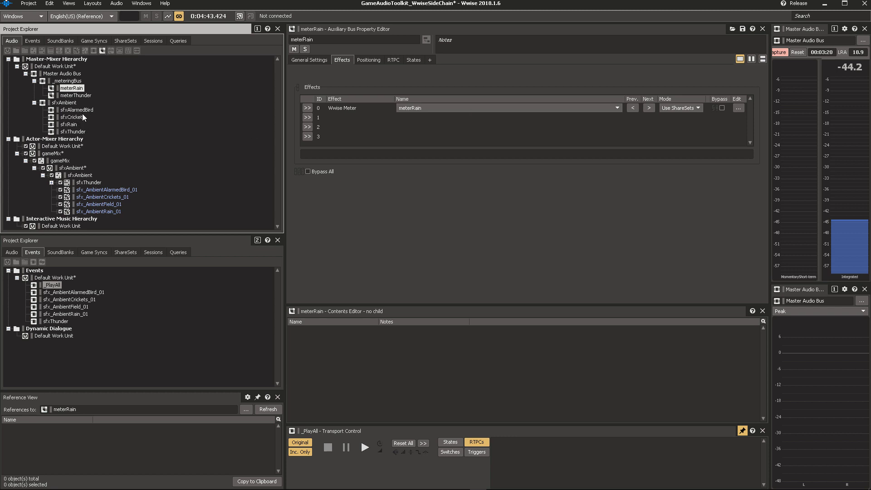
# - Add a child audio bus named sfxField under the sfxAmbient bus
pyautogui.click(77, 132)
pyautogui.rightClick(71, 103)
pyautogui.moveTo(110, 107)
pyautogui.click(249, 108)
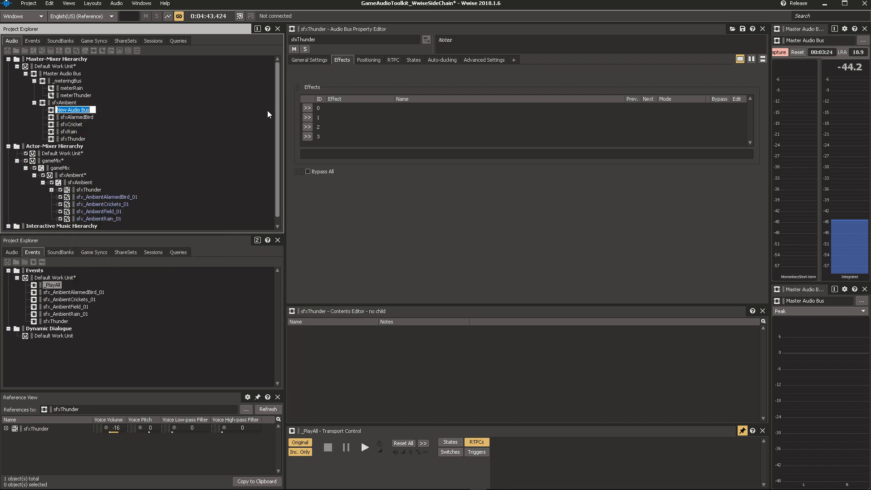
pyautogui.write('sfxField')
pyautogui.press('Return')
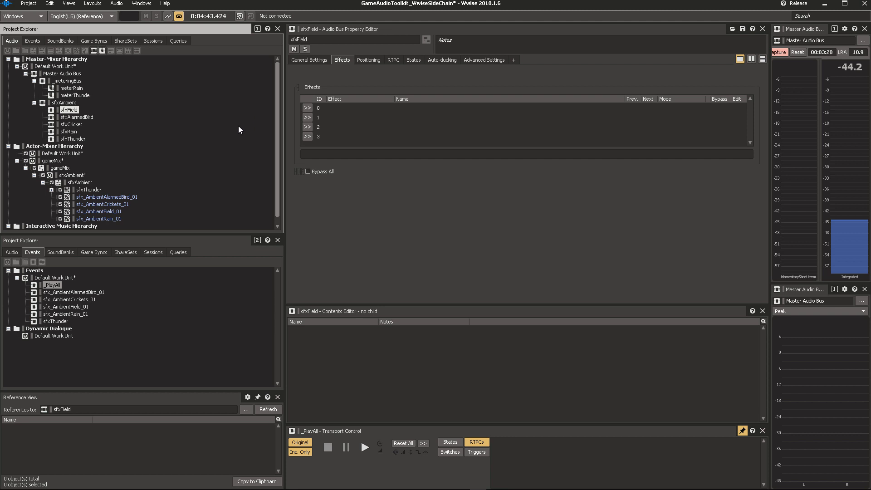
# - Override sfx_AmbientField_01's parent output and route it to the sfxField bus
pyautogui.click(102, 212)
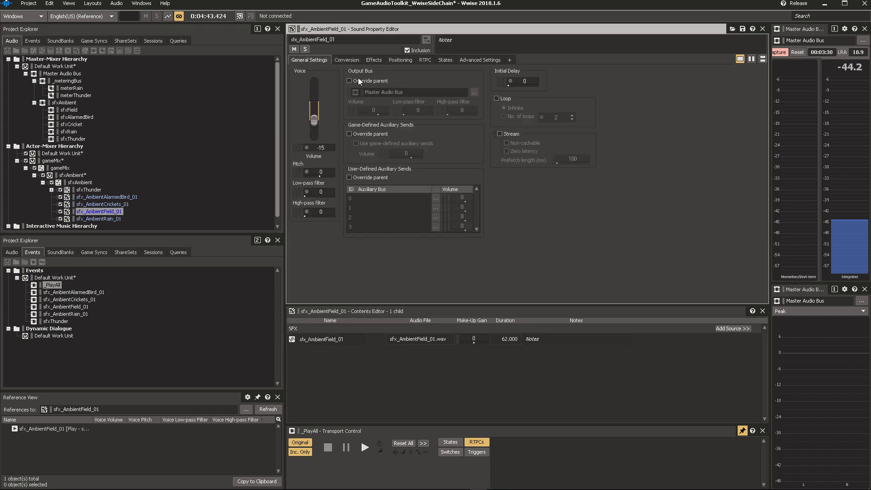
pyautogui.click(366, 81)
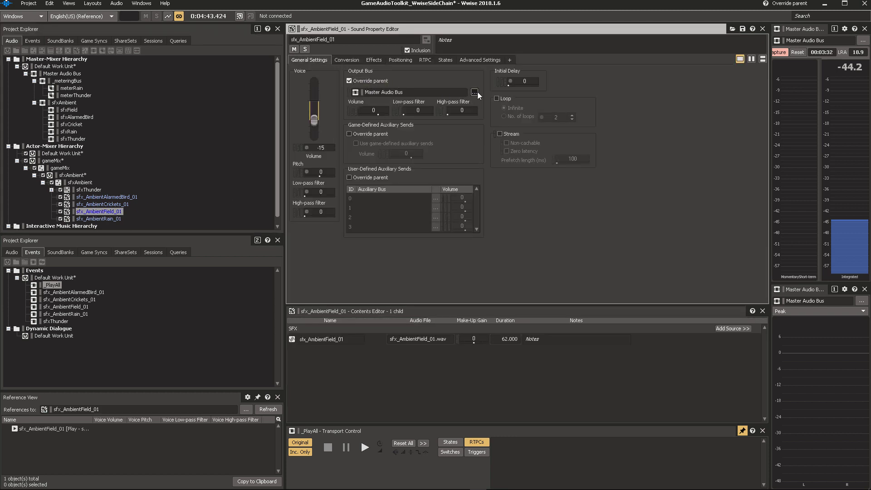
pyautogui.click(475, 92)
pyautogui.click(399, 219)
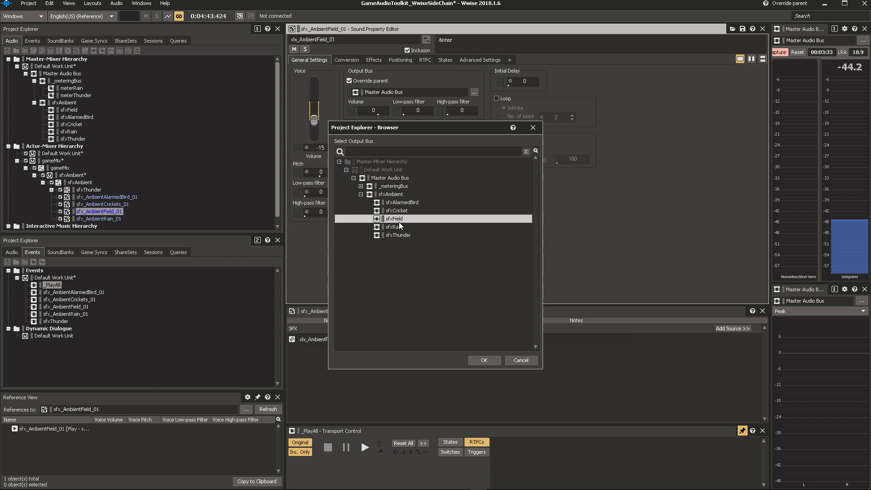
pyautogui.click(484, 360)
pyautogui.click(70, 132)
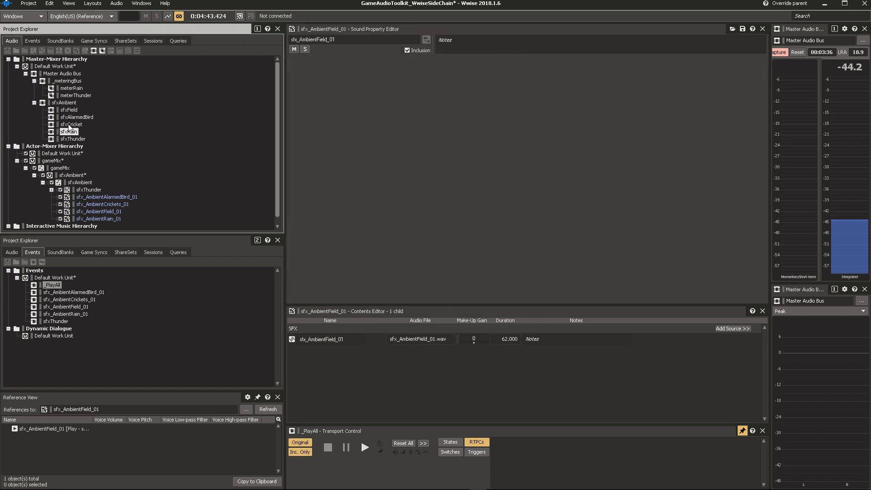
# - Add a Voice Volume RTPC on sfxField driven by rtpcRainVolume, first point at 0 dB
pyautogui.click(70, 110)
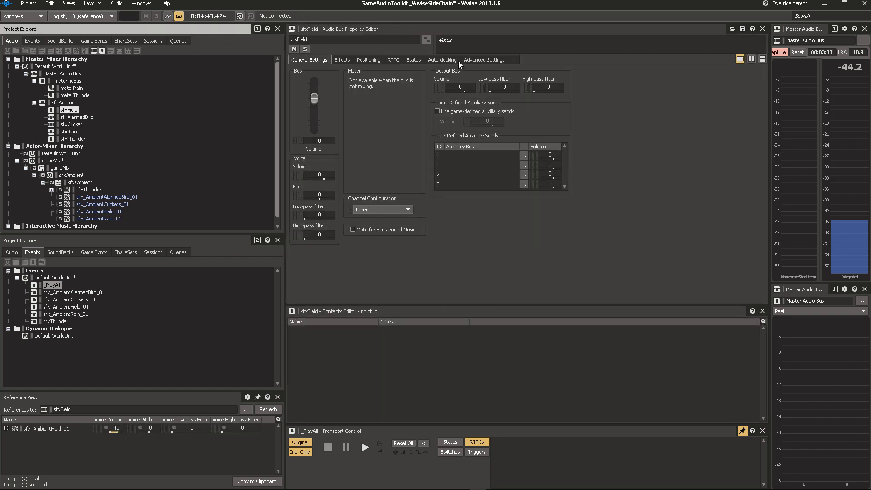
pyautogui.click(395, 60)
pyautogui.click(361, 254)
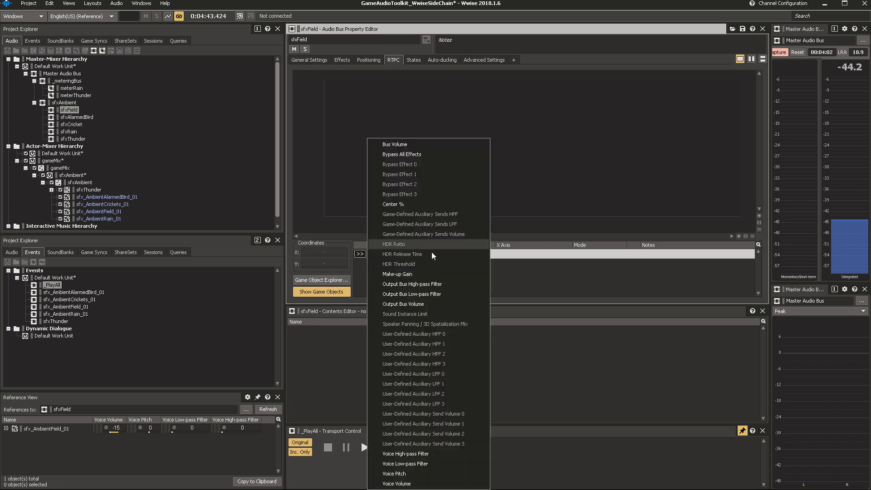
pyautogui.click(413, 478)
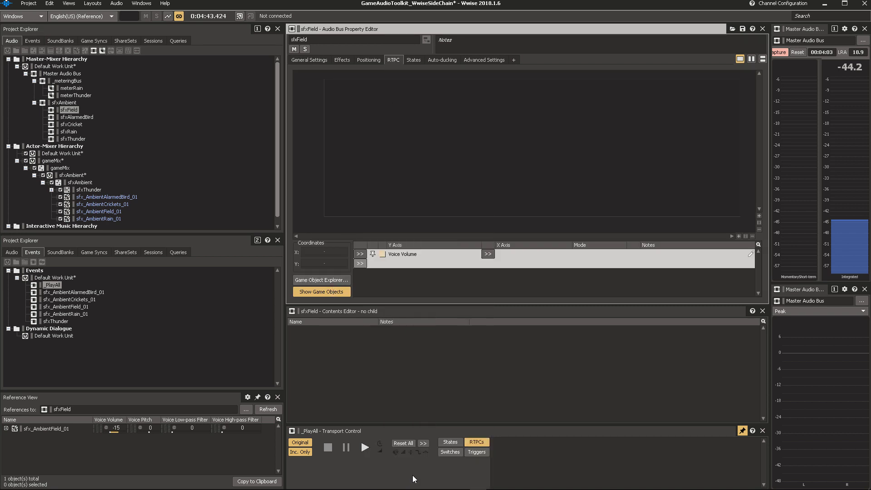
pyautogui.click(488, 253)
pyautogui.moveTo(534, 256)
pyautogui.click(608, 267)
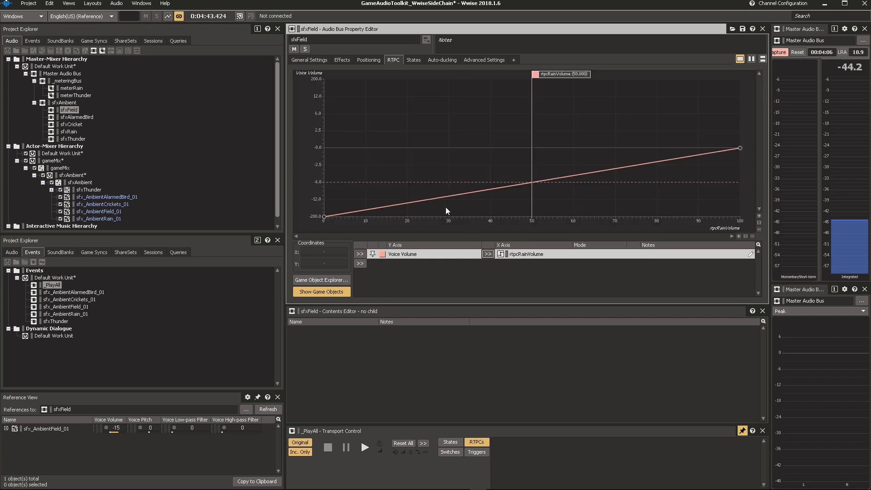
pyautogui.click(324, 216)
pyautogui.write('0')
pyautogui.press('Return')
# - Set rtpcRainVolume's range to -48 minimum and 0 maximum, stretching existing curves
pyautogui.click(518, 254)
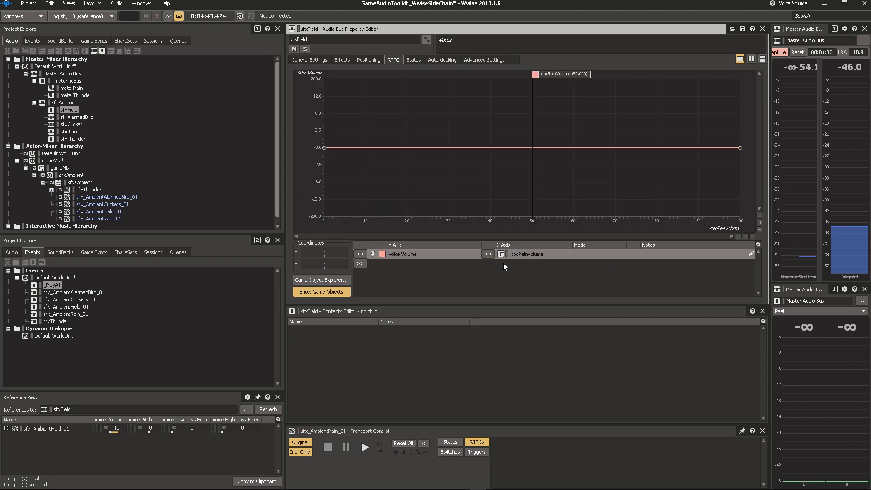
pyautogui.doubleClick(529, 254)
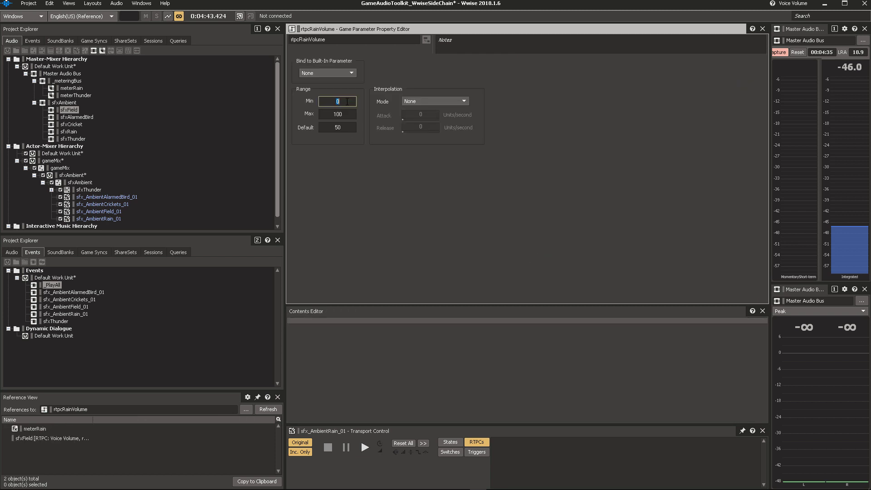
pyautogui.press('Return')
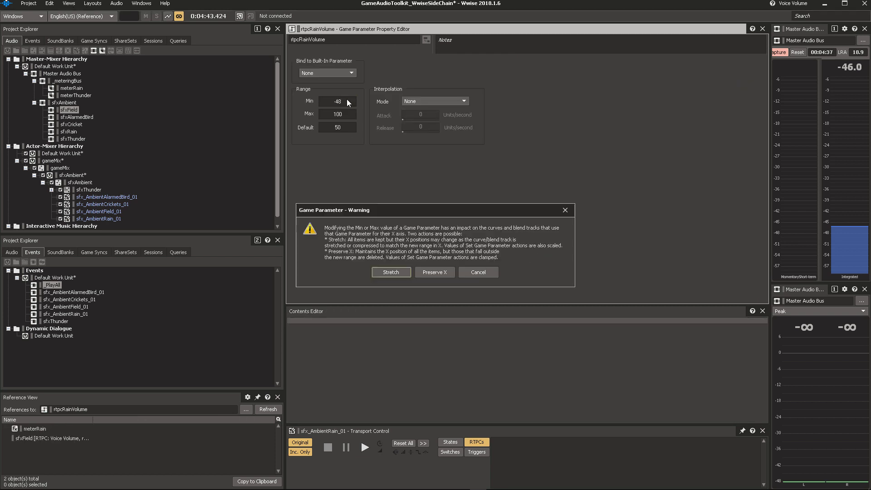
pyautogui.click(387, 275)
pyautogui.doubleClick(354, 114)
pyautogui.write('0')
pyautogui.press('Return')
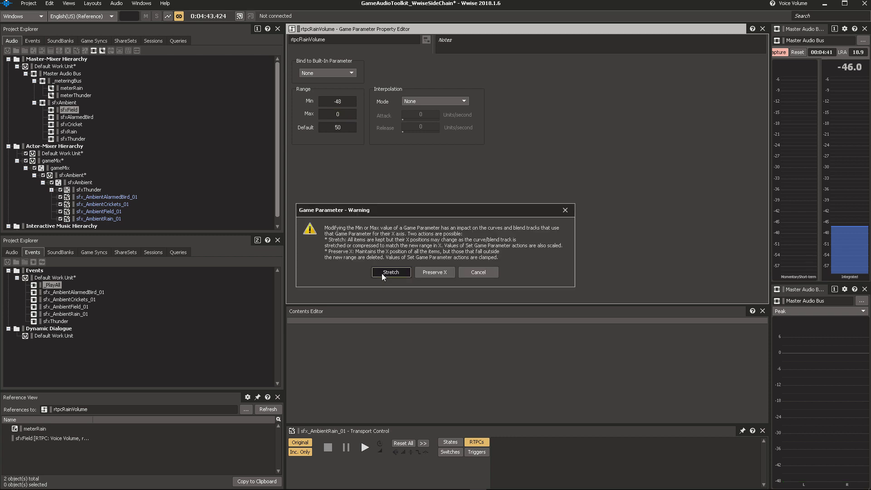
pyautogui.click(382, 273)
pyautogui.doubleClick(344, 128)
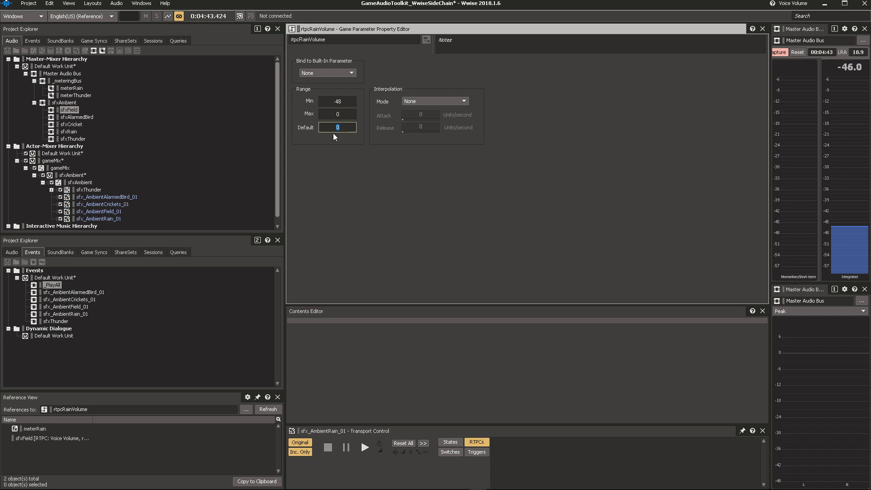
# - Set rtpcRainVolume's default to -48 and add two points to sfxField's volume curve
pyautogui.write('-48')
pyautogui.click(72, 111)
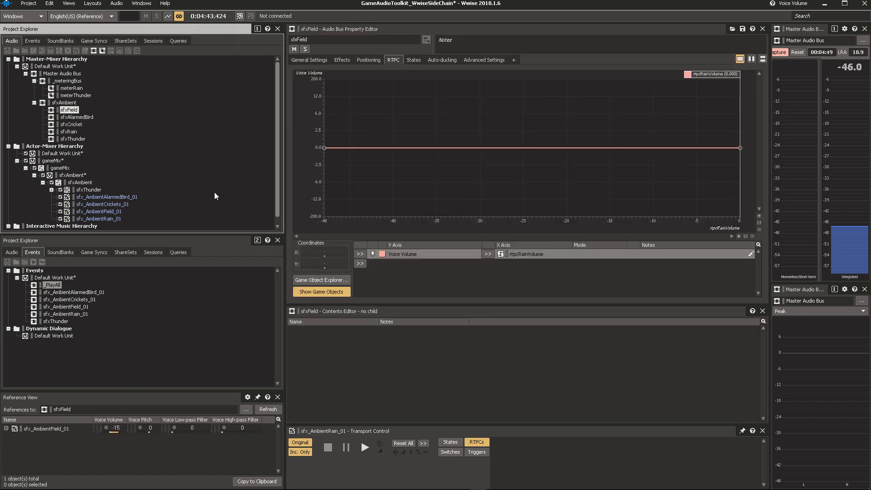
pyautogui.click(323, 148)
pyautogui.moveTo(324, 149); pyautogui.dragTo(327, 147)
pyautogui.click(380, 146)
pyautogui.doubleClick(385, 146)
pyautogui.doubleClick(396, 146)
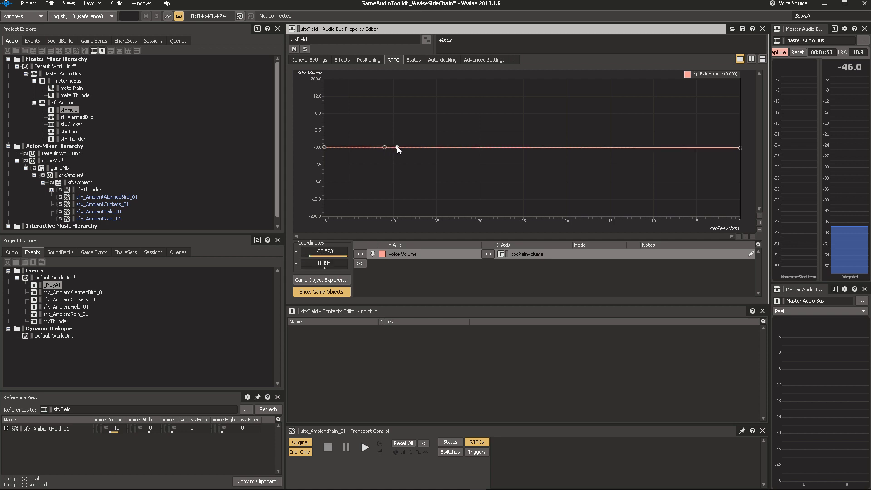
# - Pull a curve point down to -200 at about rain level -30 and delete the extra 0 dB point
pyautogui.moveTo(397, 146); pyautogui.dragTo(424, 293)
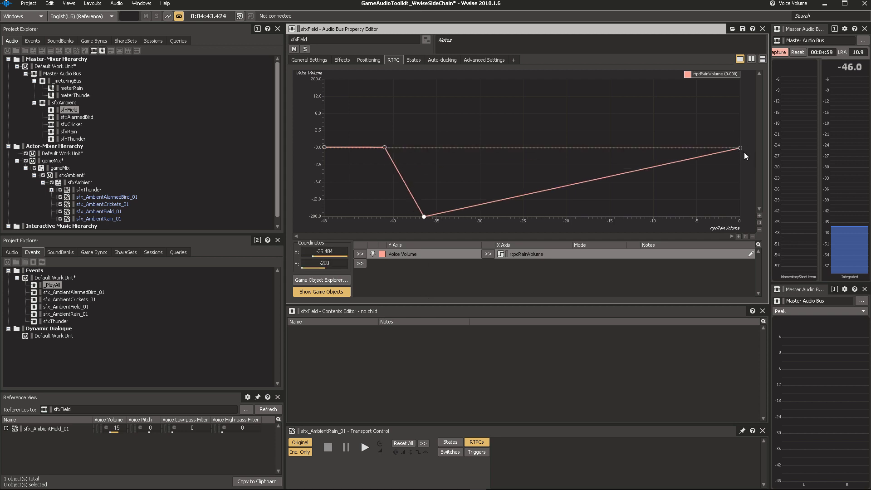
pyautogui.moveTo(742, 145); pyautogui.dragTo(739, 217)
pyautogui.moveTo(423, 216)
pyautogui.mouseDown()
pyautogui.moveTo(521, 219)
pyautogui.moveTo(430, 217)
pyautogui.mouseUp()
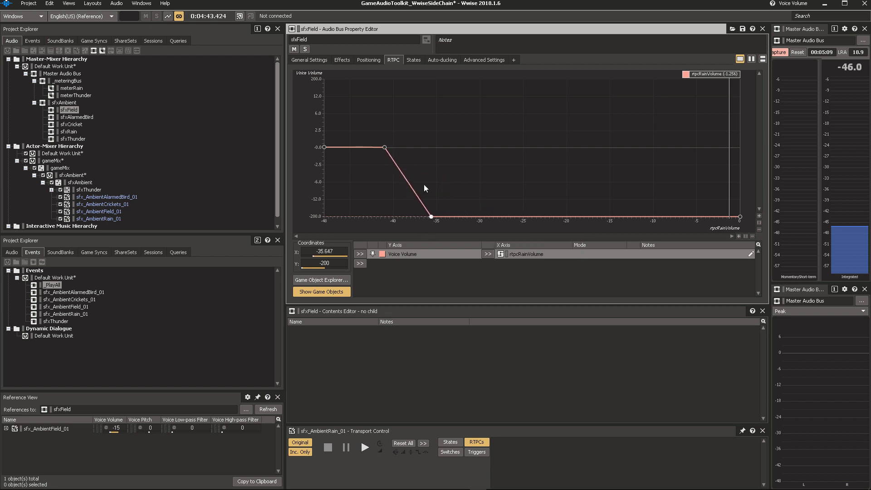
pyautogui.click(384, 148)
pyautogui.press('Delete')
pyautogui.moveTo(430, 216); pyautogui.dragTo(480, 225)
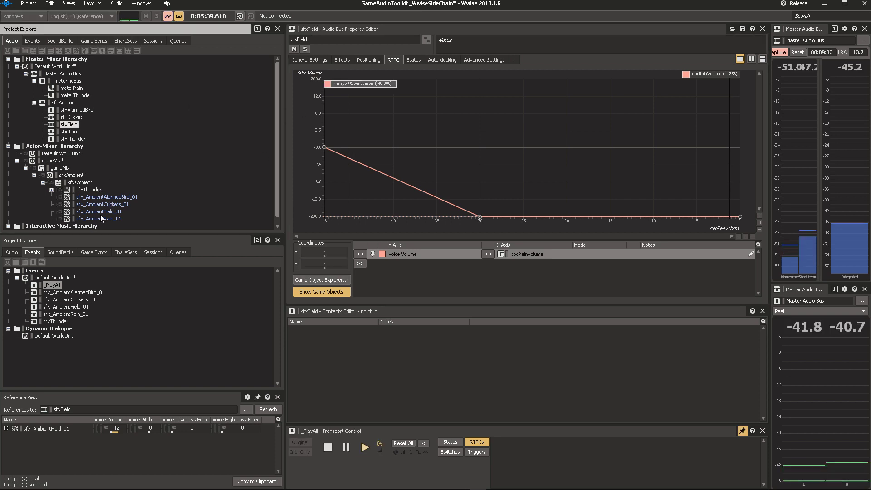
# - Sweep sfx_AmbientRain_01's rtpcRainIntensity from 0 to 100 and back to 0 while it plays
pyautogui.click(99, 219)
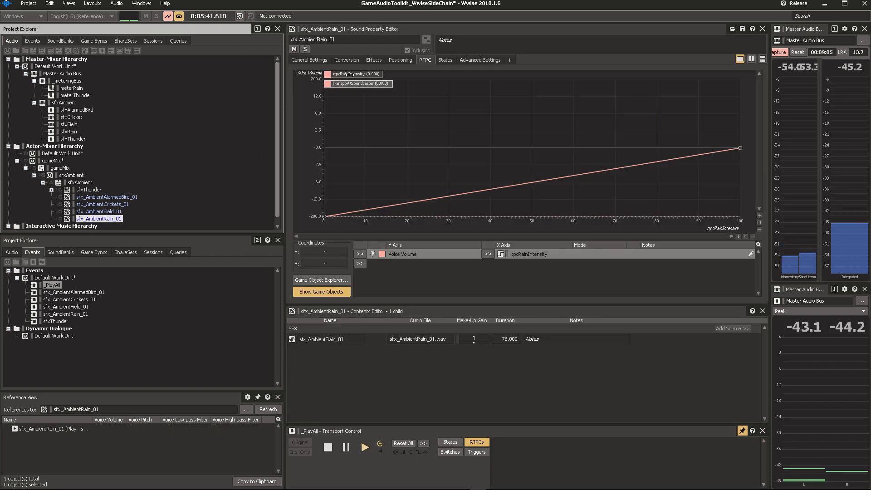
pyautogui.moveTo(364, 88); pyautogui.dragTo(739, 88)
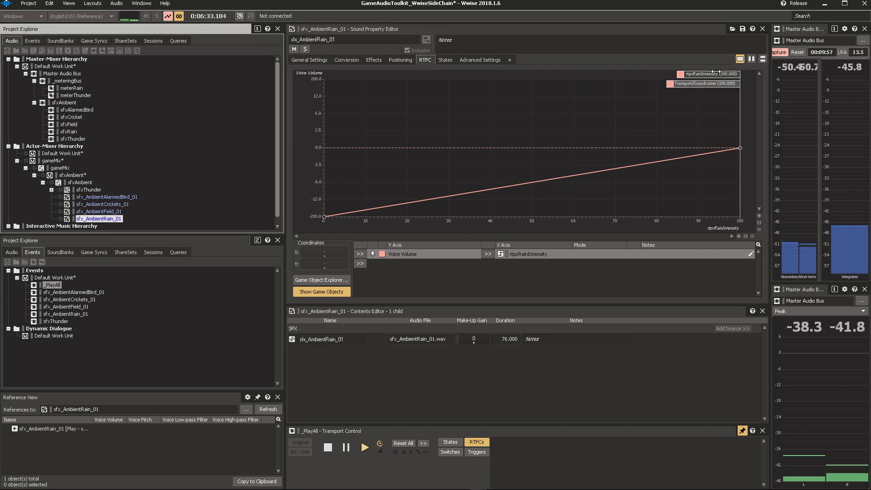
pyautogui.moveTo(712, 73); pyautogui.dragTo(324, 74)
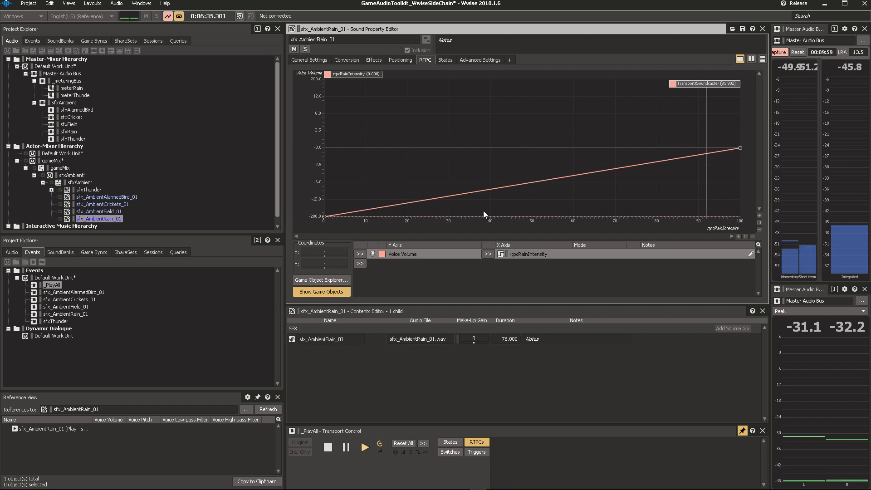